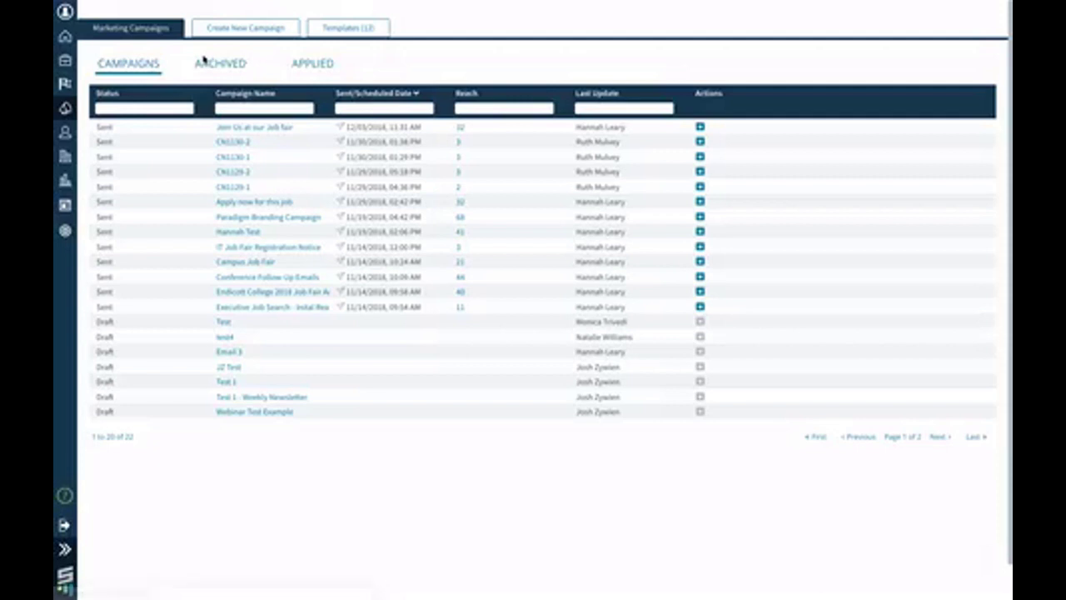
Step: Start a new marketing campaign that is not added to an existing one and name it "Massachusetts Marketing New Hires"
left_click(249, 27)
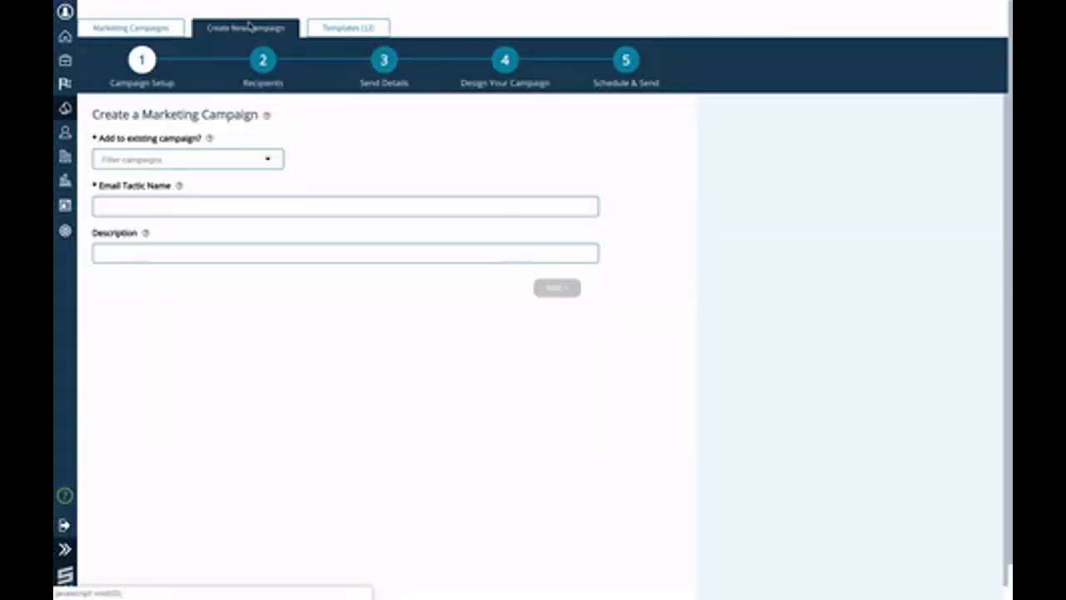
left_click(269, 161)
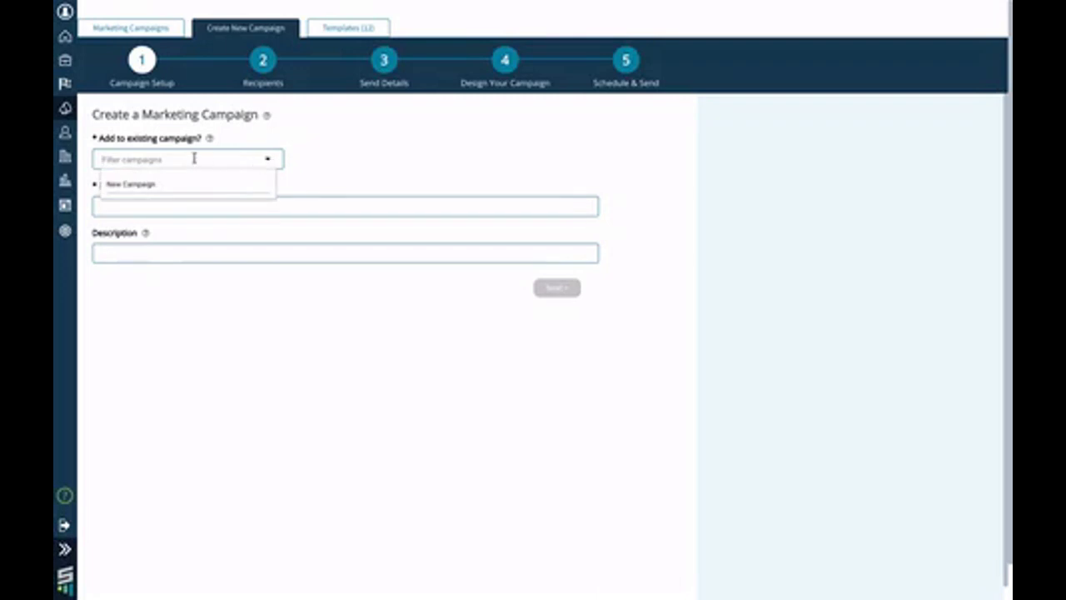
left_click(147, 184)
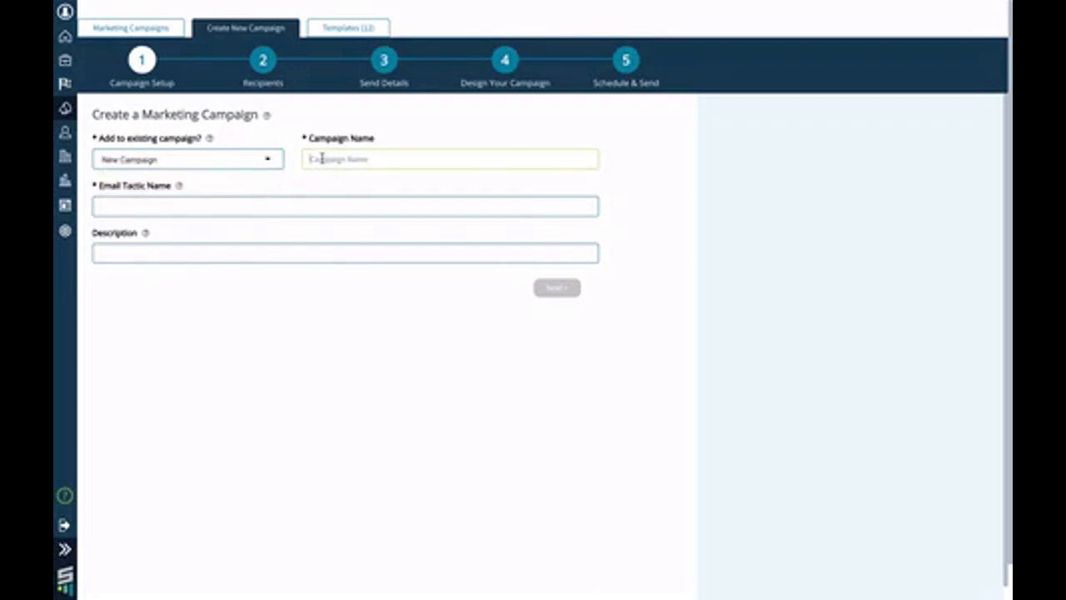
type("Massachusetts Marketing New Hires")
key("Tab")
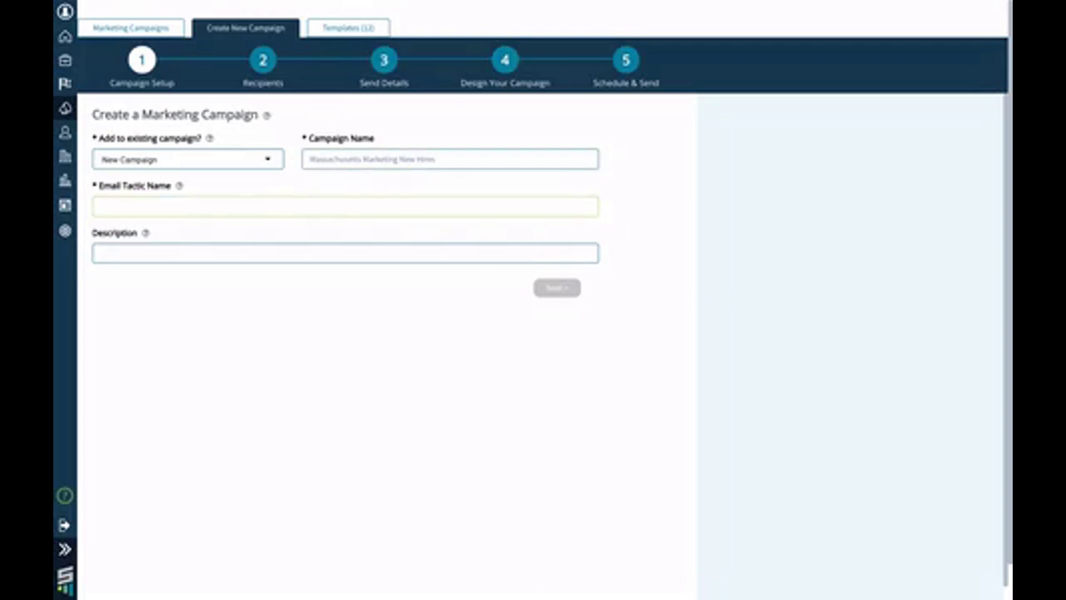
Step: Name the email tactic "Monthly Brand Newsletter", describe it as "Test", and proceed to the recipients stage
type("Monthly Brand Newsletter")
key("Tab")
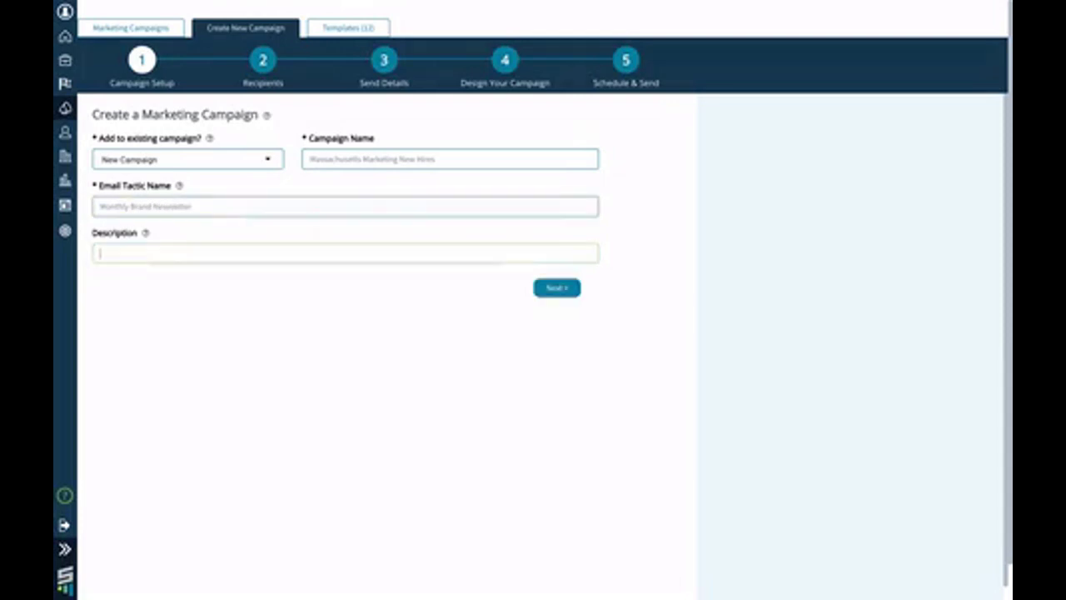
type("Test")
left_click(558, 288)
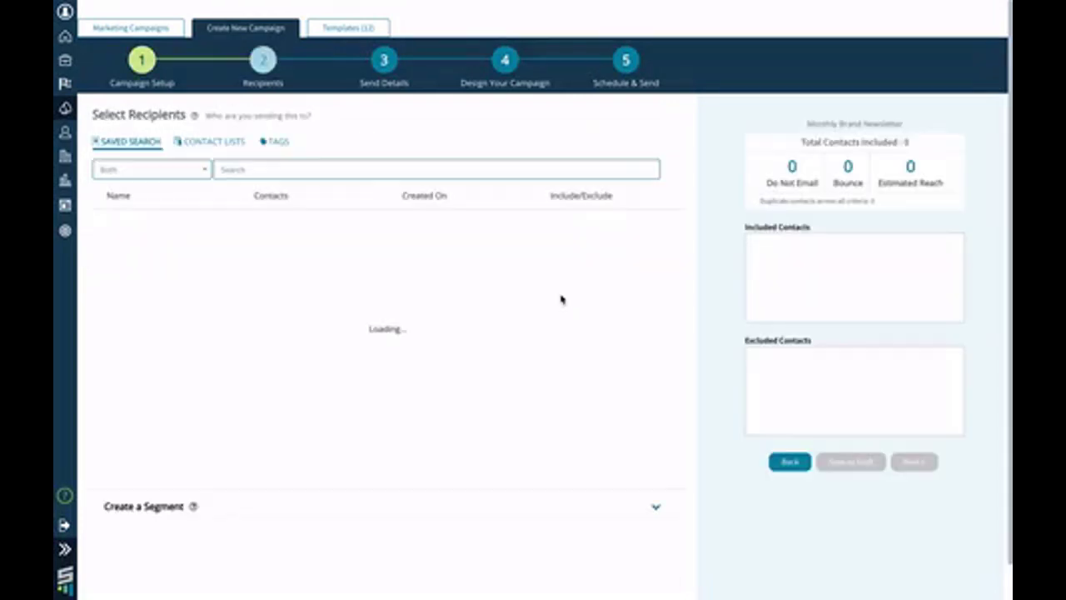
Step: Include the Marketing, Sales and Consulting contact lists from Areas of Interest as campaign recipients
left_click(198, 143)
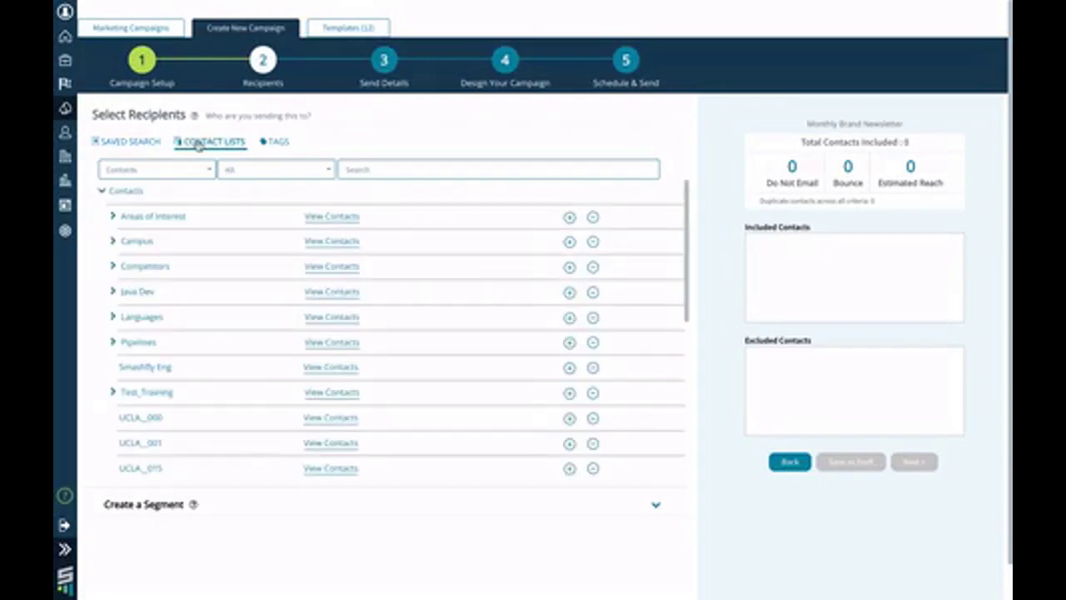
left_click(114, 217)
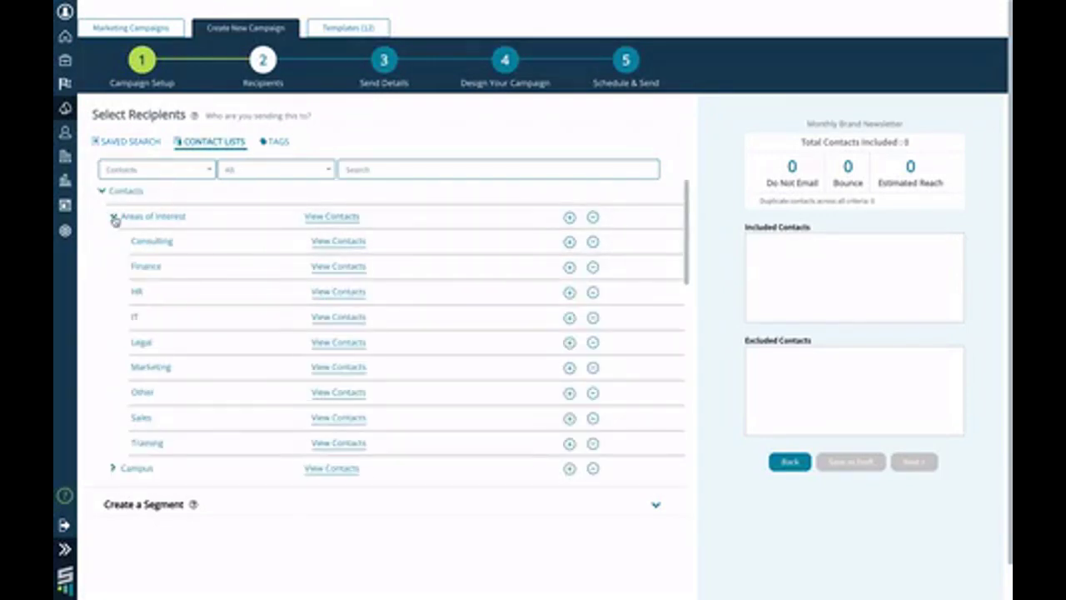
left_click(569, 369)
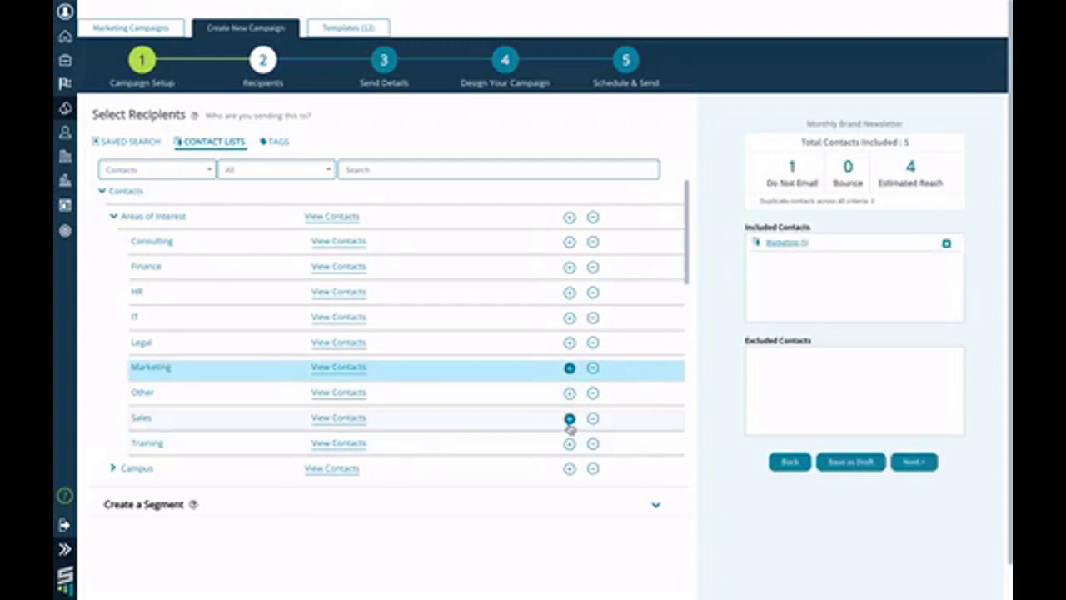
left_click(570, 418)
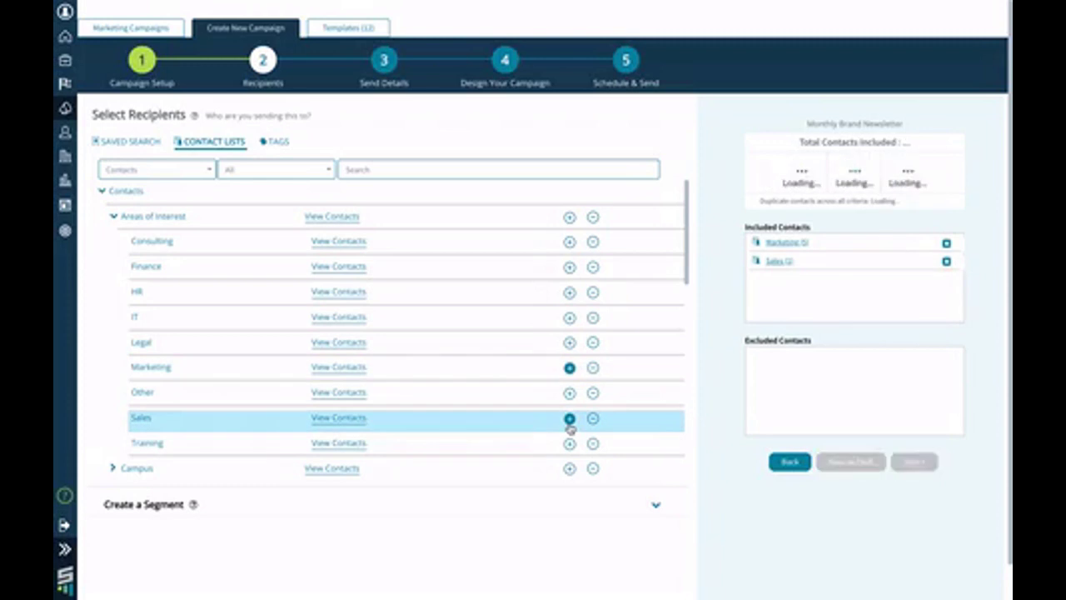
left_click(570, 242)
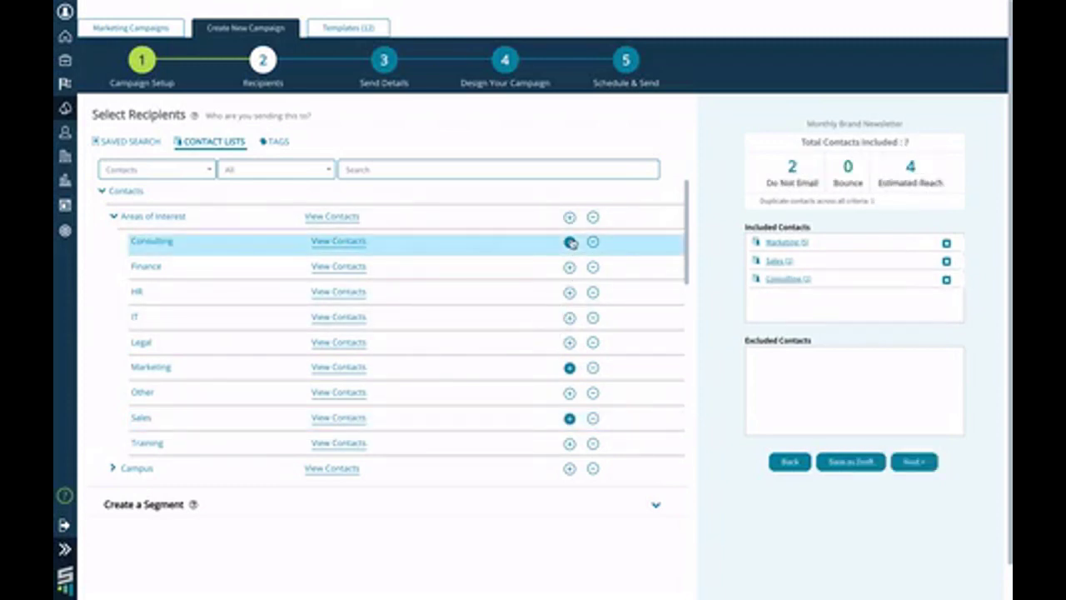
Step: Create a segment where City equals "New York City" and exclude those contacts from the campaign
scroll(433, 371, "down", 3)
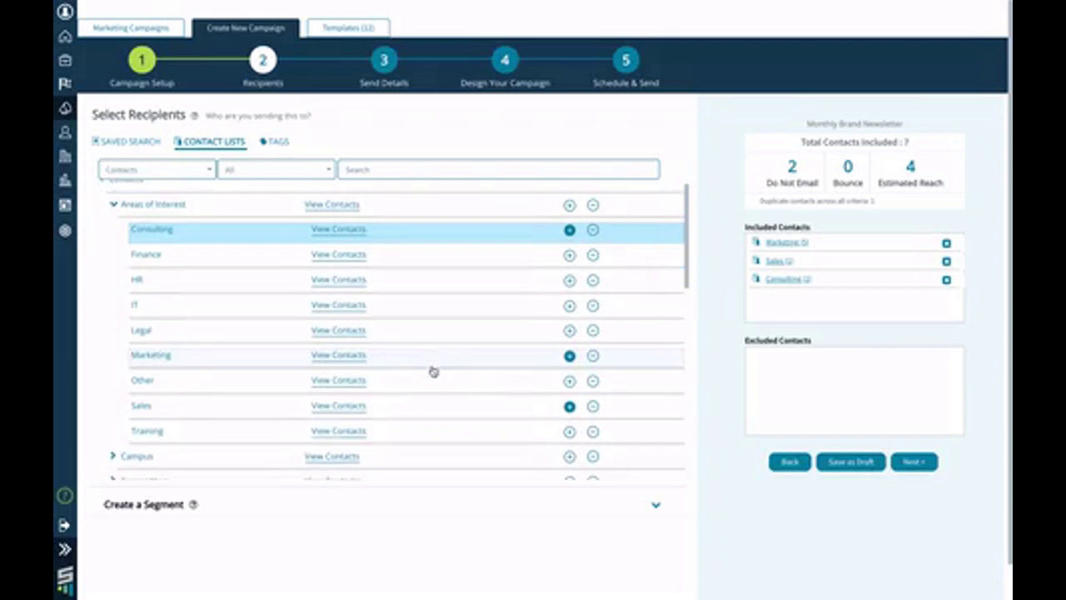
scroll(433, 372, "down", 2)
scroll(269, 497, "down", 1)
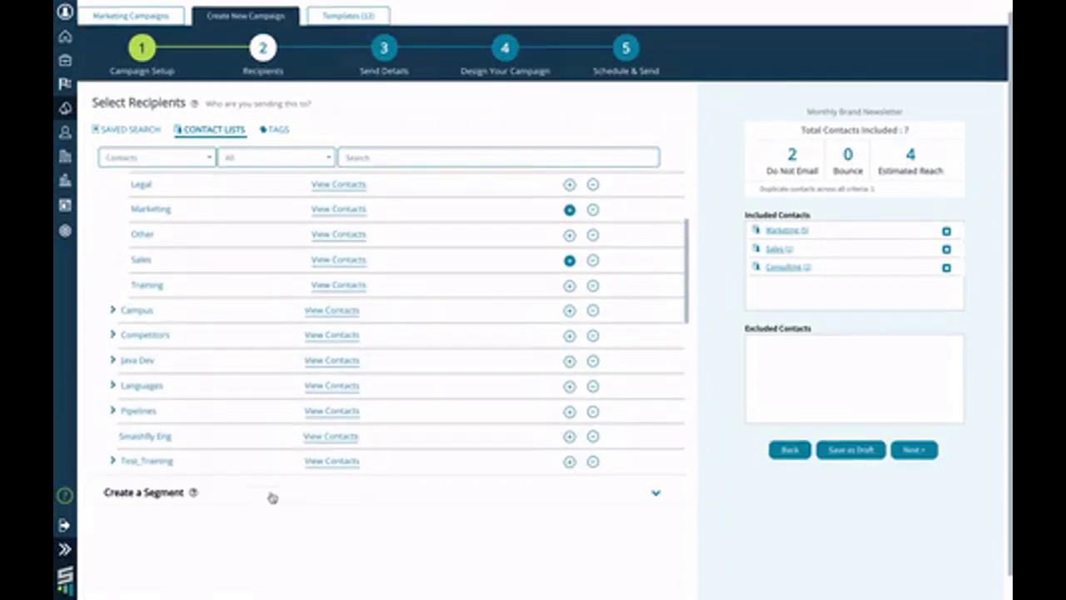
left_click(655, 467)
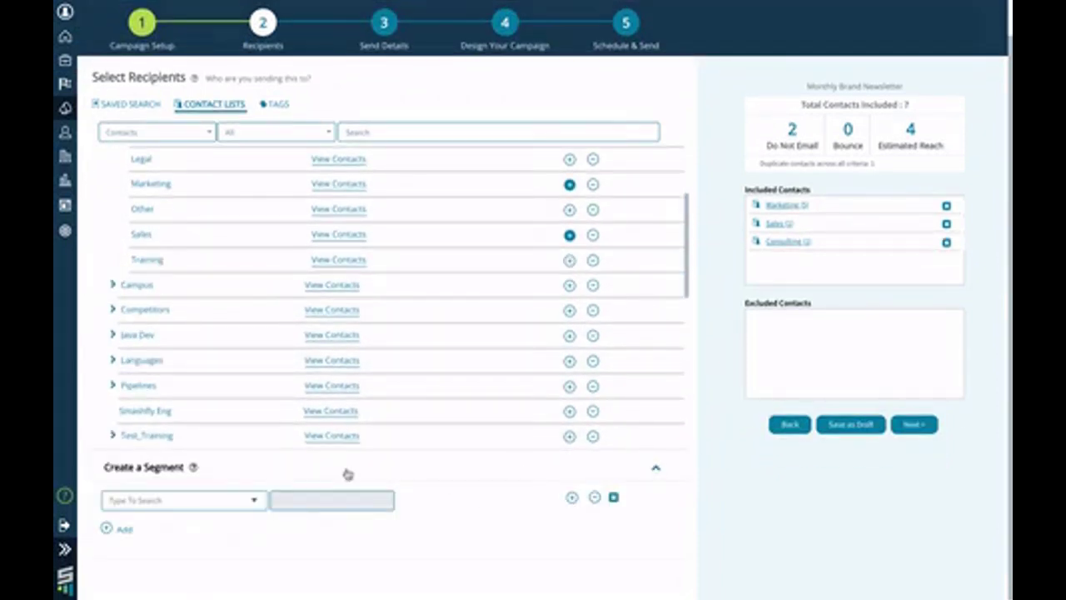
left_click(250, 501)
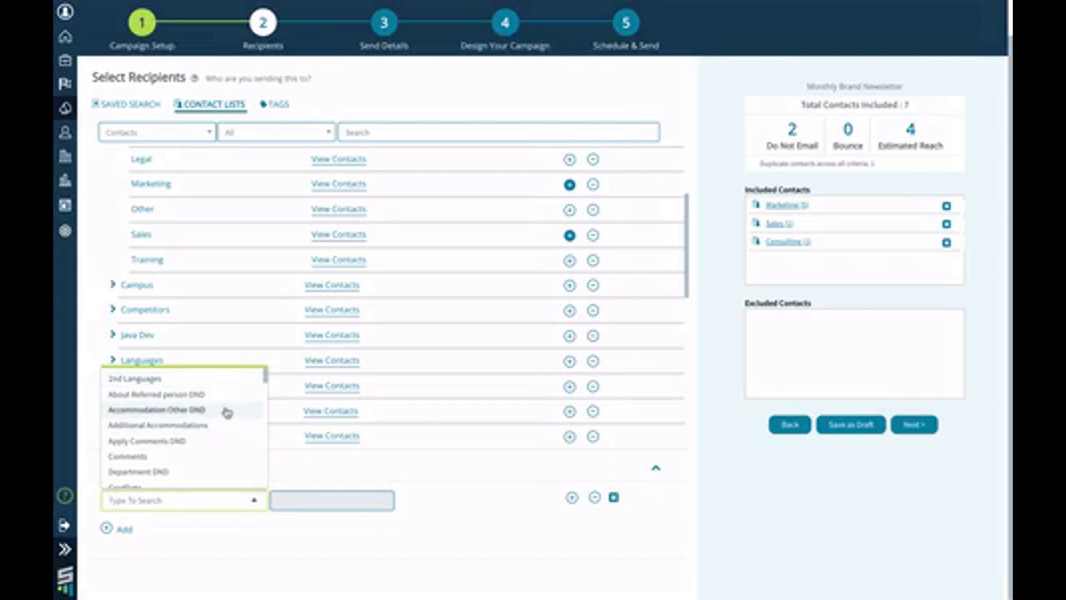
scroll(225, 412, "down", 5)
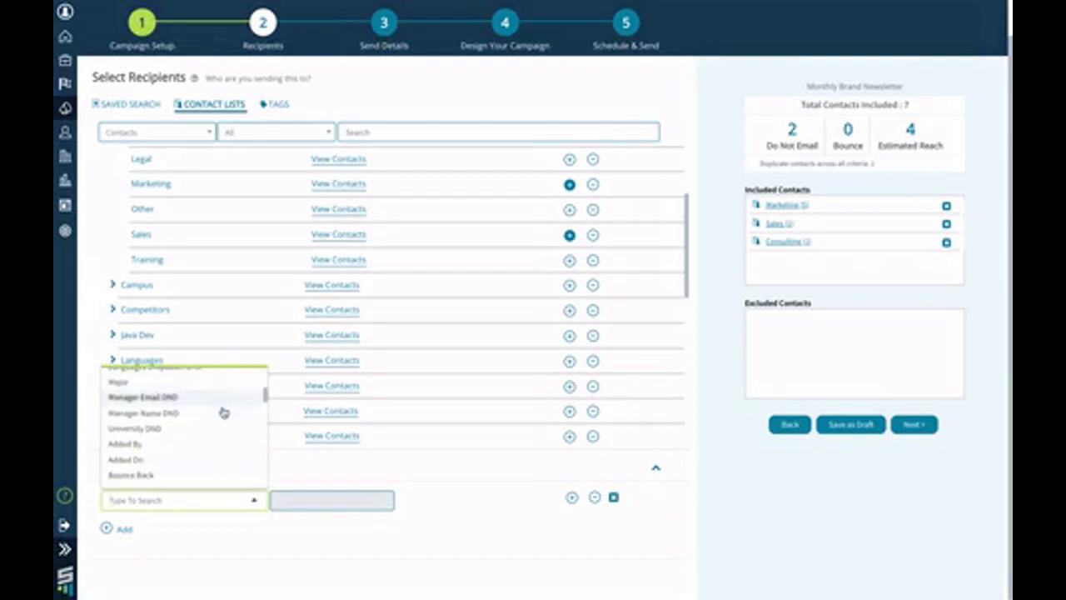
left_click(207, 433)
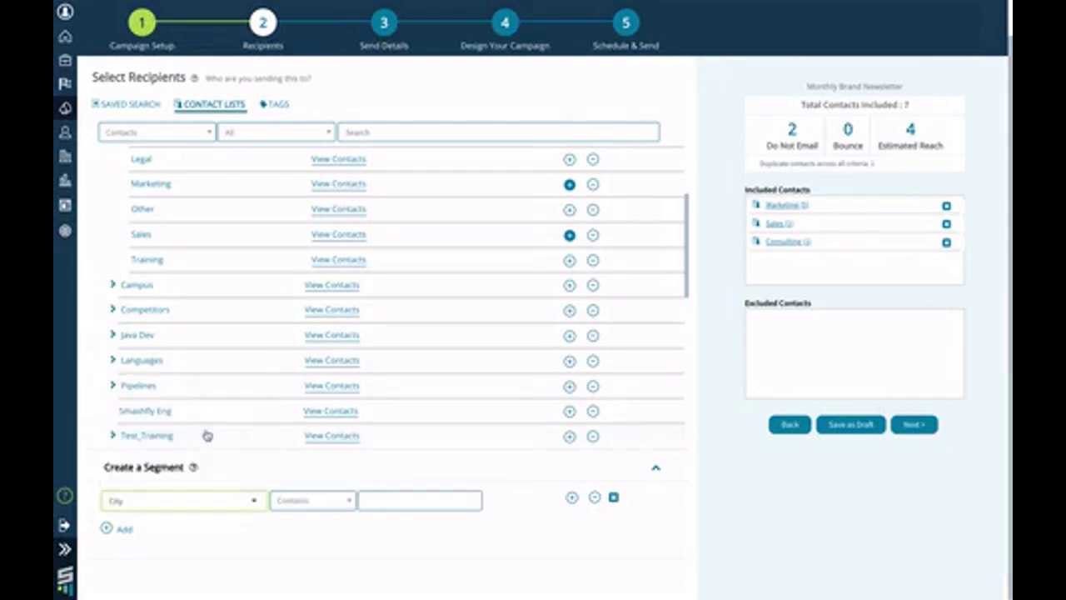
left_click(348, 503)
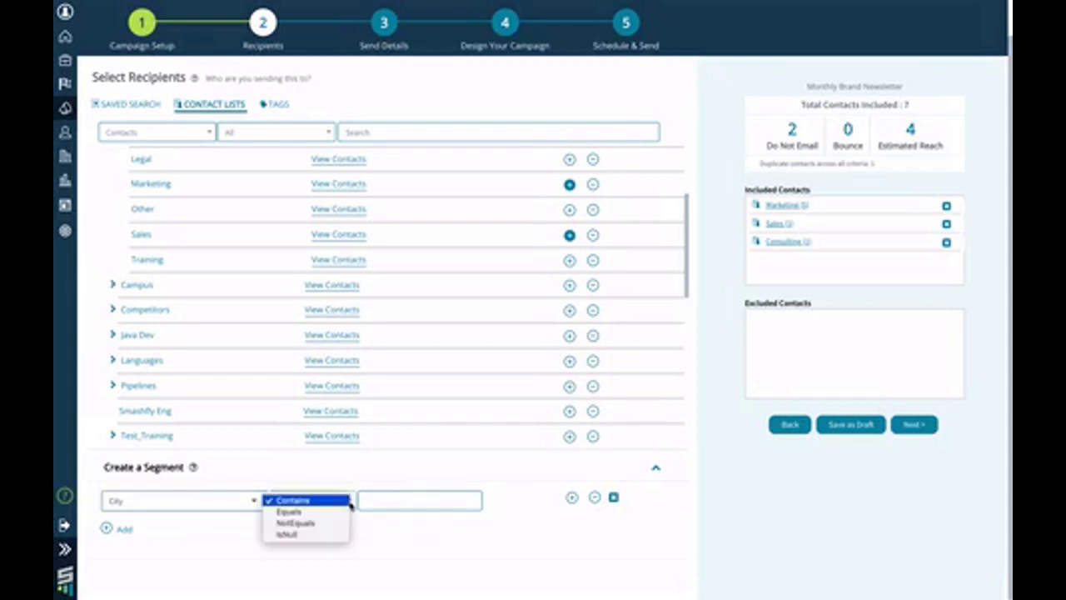
left_click(349, 511)
left_click(420, 500)
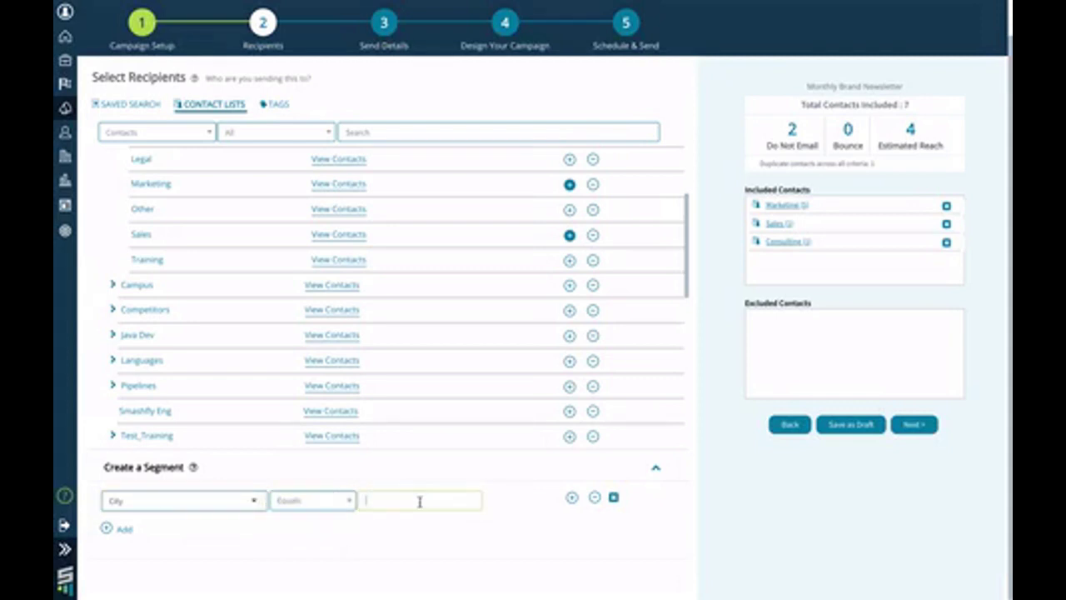
type("New York City")
left_click(595, 498)
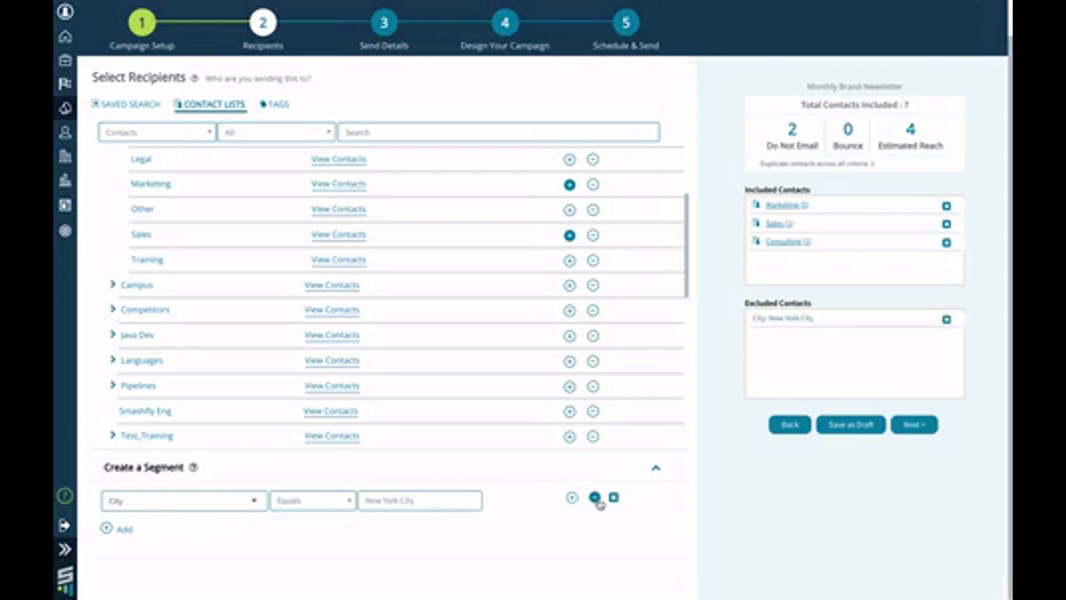
Step: Add a second segment condition based on the Experience field
left_click(110, 529)
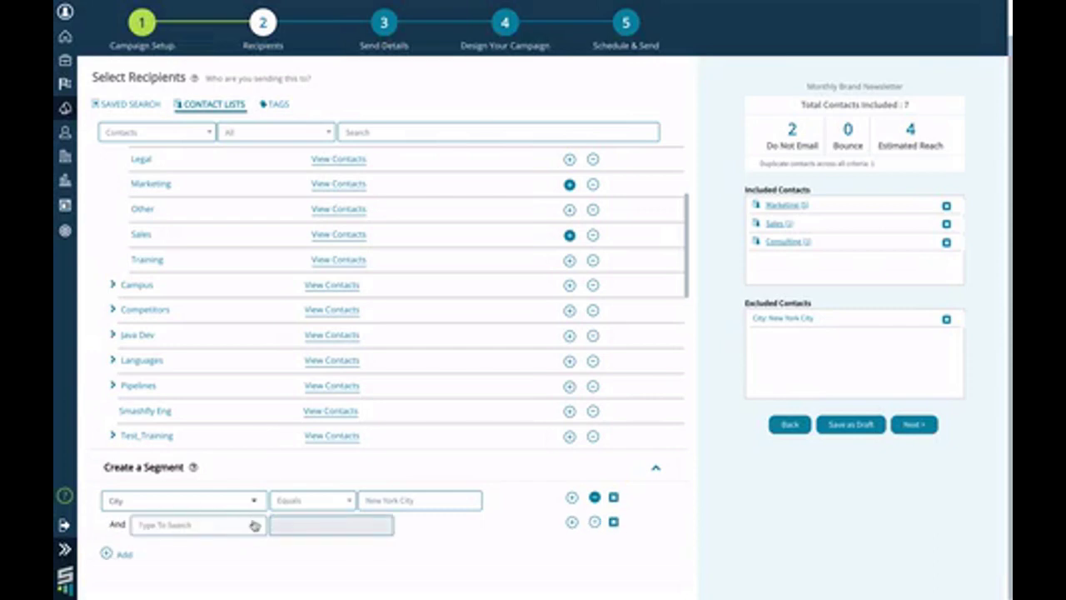
left_click(252, 523)
scroll(223, 440, "down", 1)
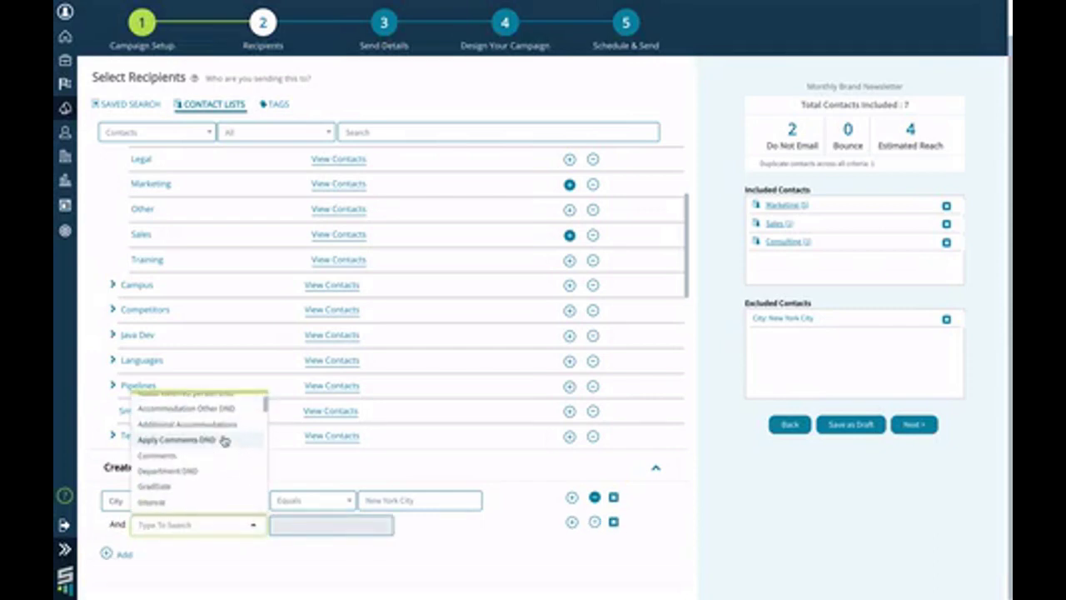
scroll(223, 442, "down", 3)
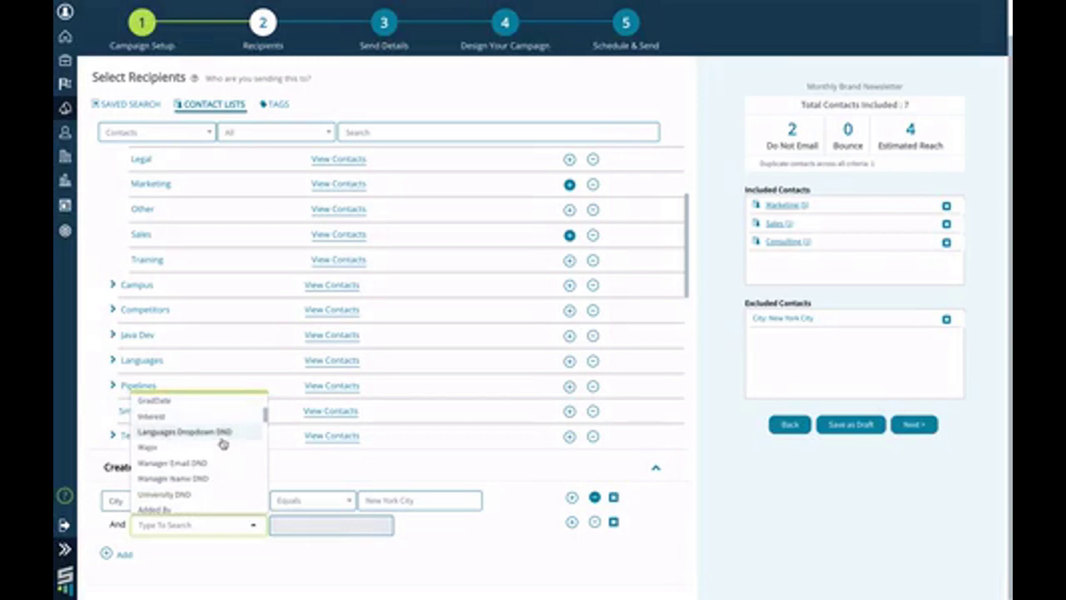
scroll(223, 443, "down", 4)
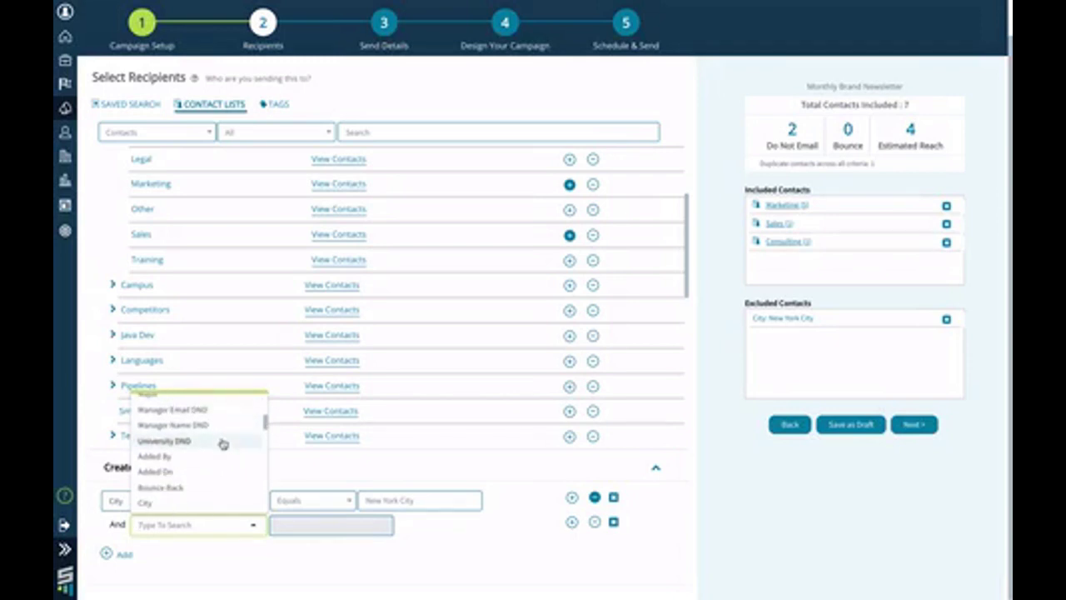
scroll(223, 444, "down", 3)
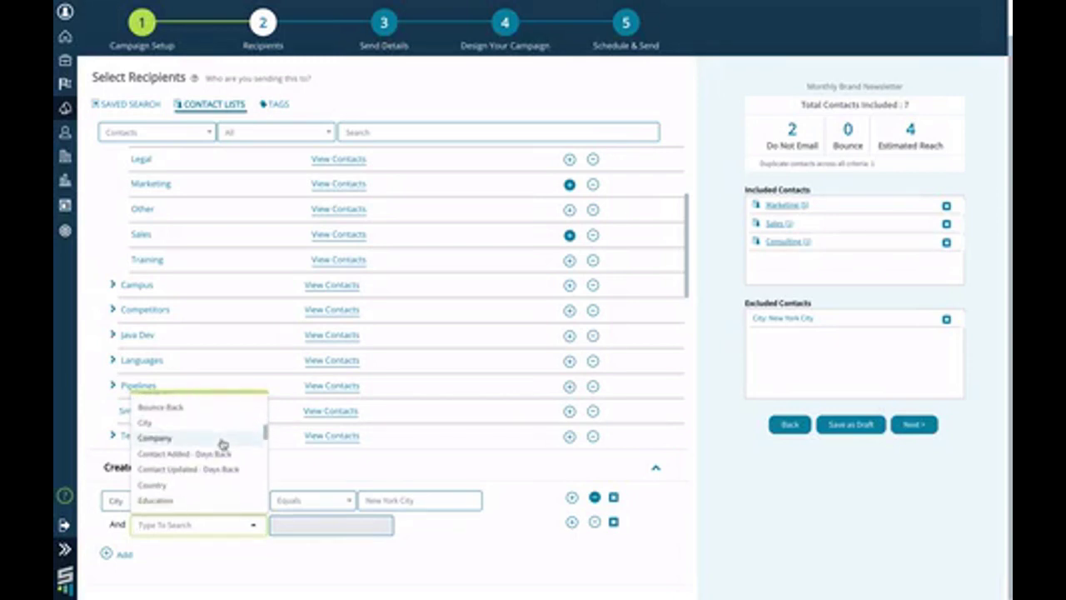
scroll(223, 443, "down", 2)
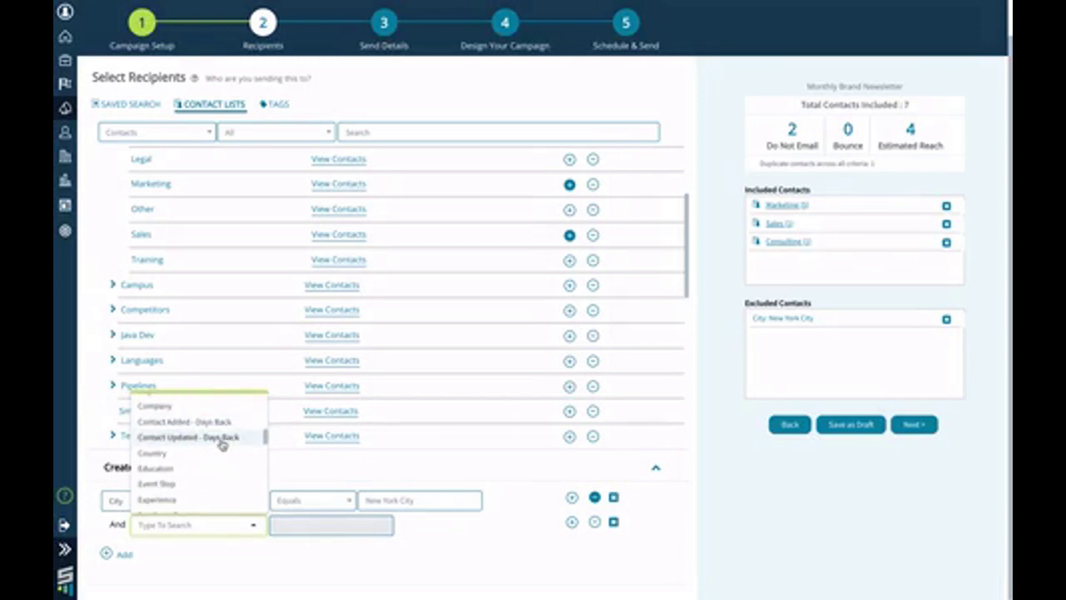
left_click(203, 491)
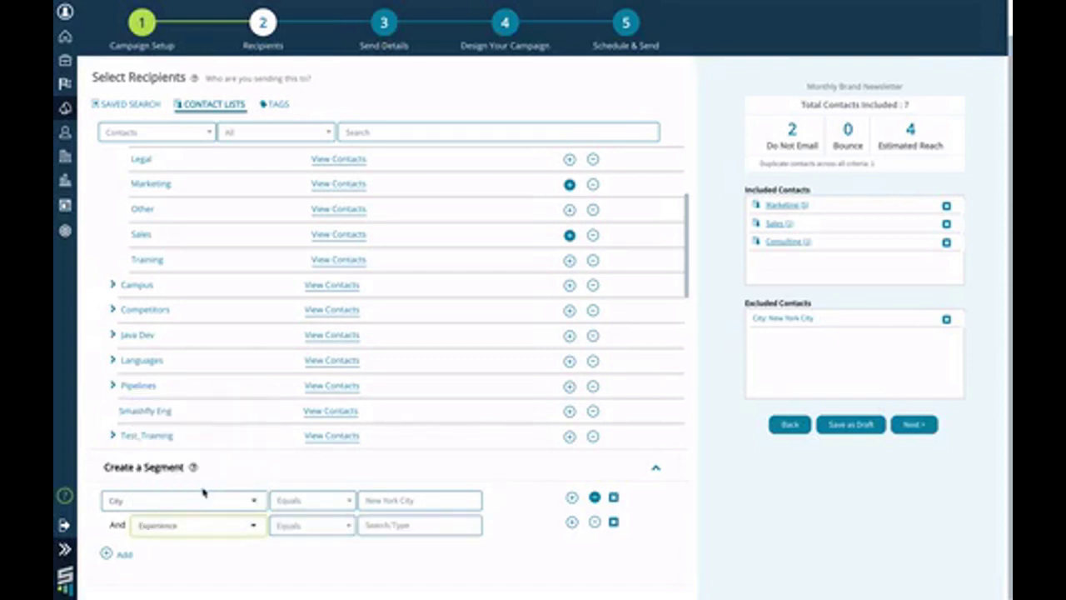
Step: Set the Experience condition to Entry Level and Executive, and exclude the matching contacts
left_click(394, 526)
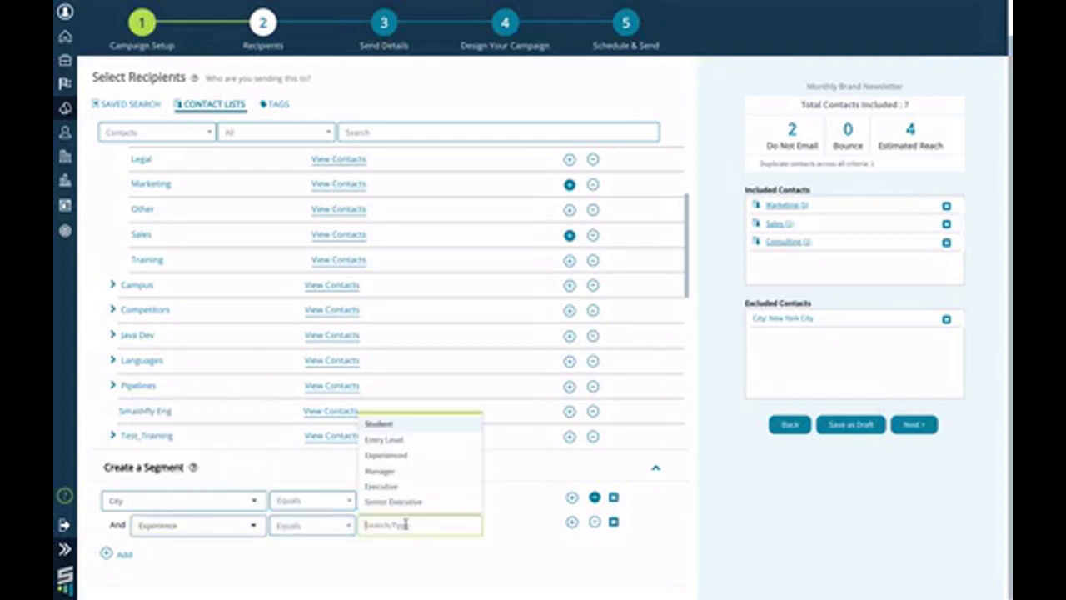
left_click(417, 444)
left_click(541, 534)
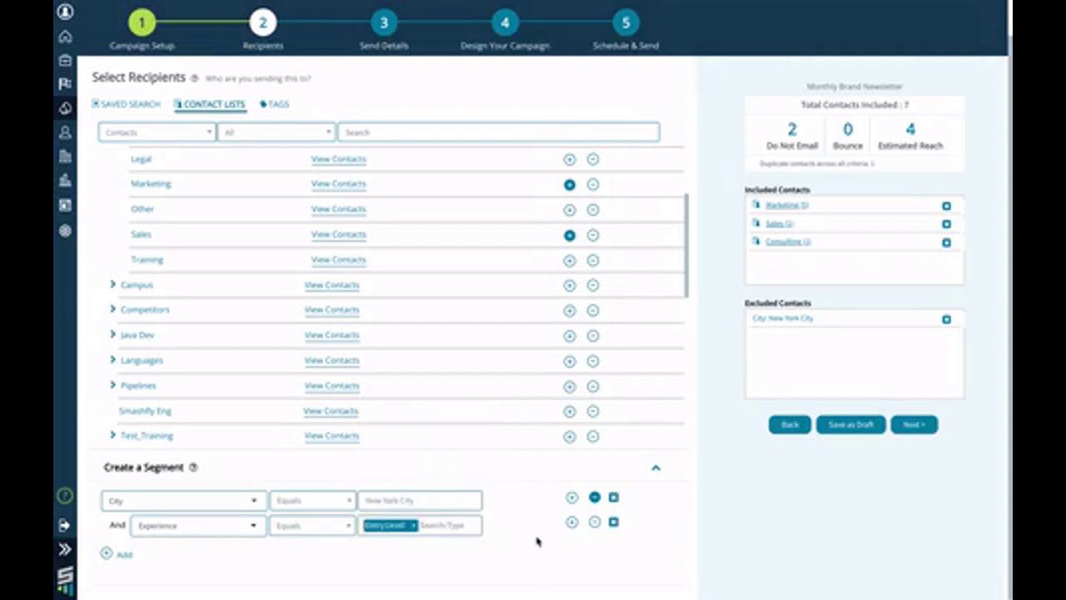
left_click(441, 521)
left_click(432, 489)
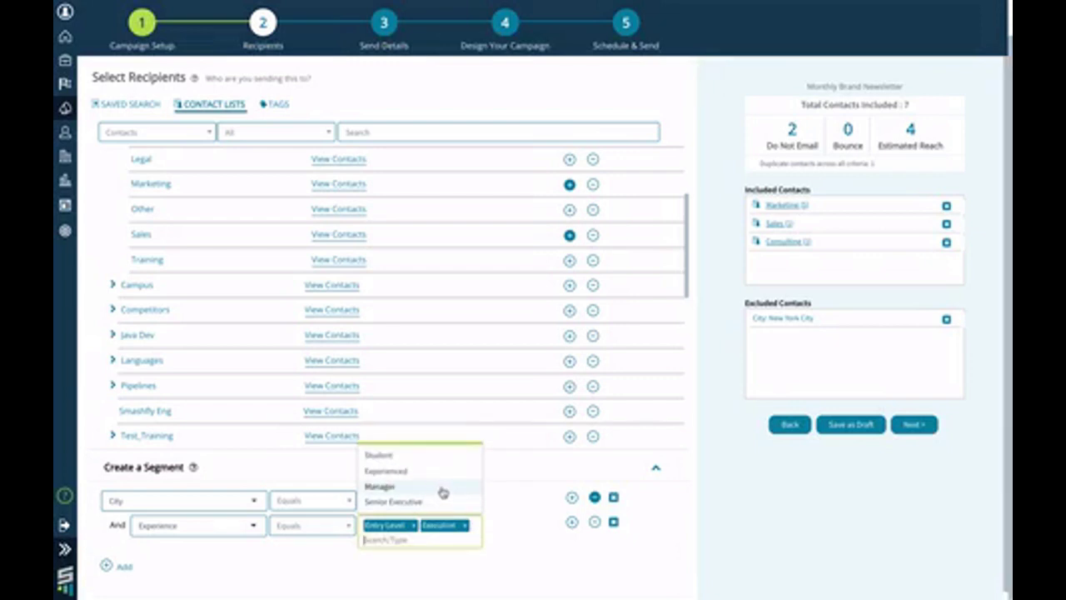
left_click(596, 523)
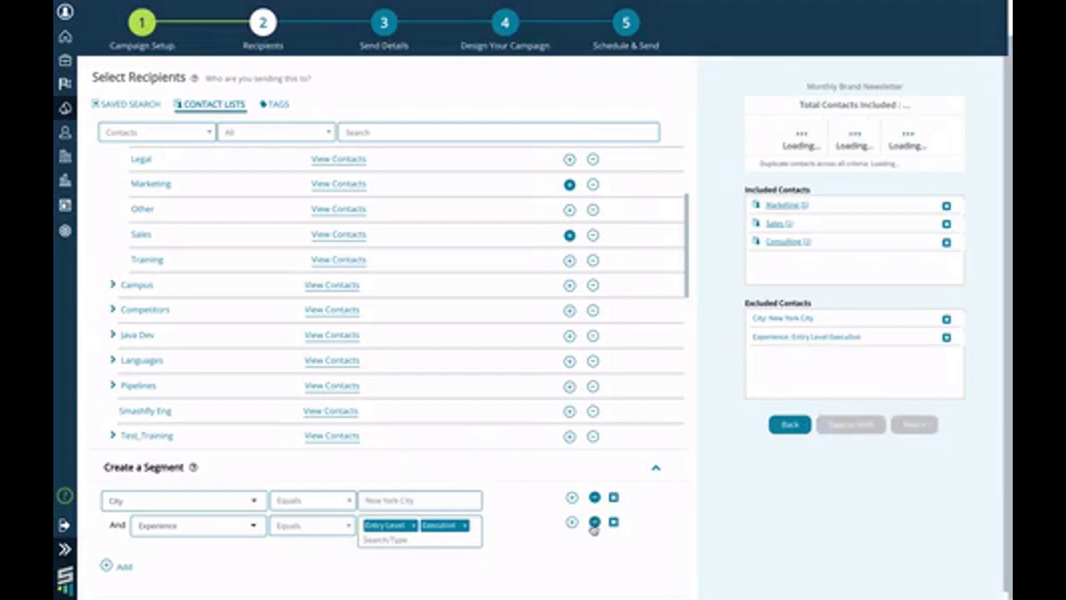
Step: Add a third segment condition based on the School field
left_click(106, 566)
left_click(251, 561)
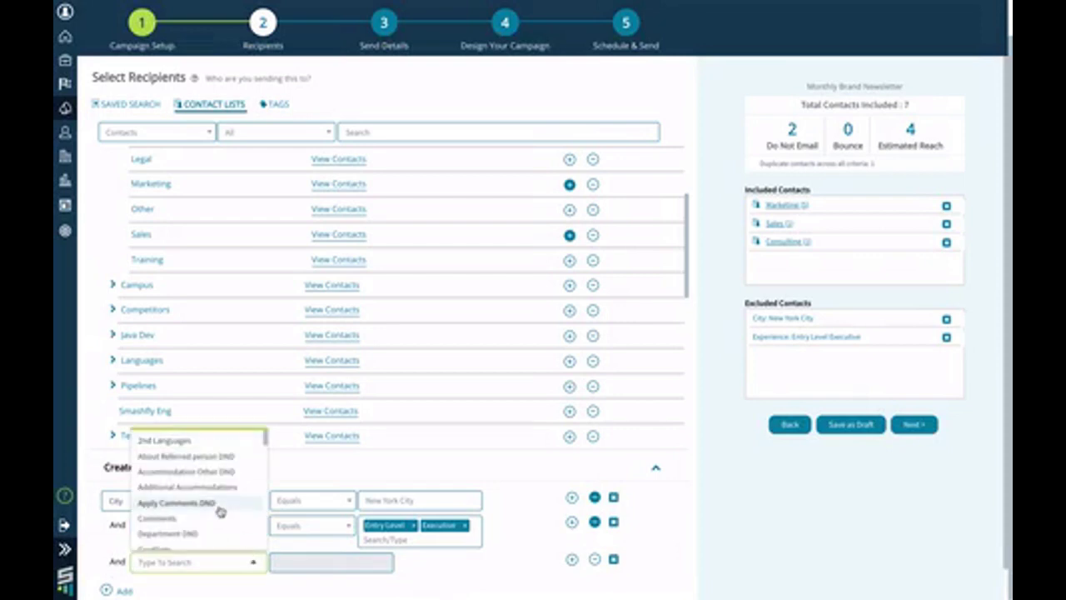
scroll(220, 511, "down", 3)
scroll(219, 511, "down", 3)
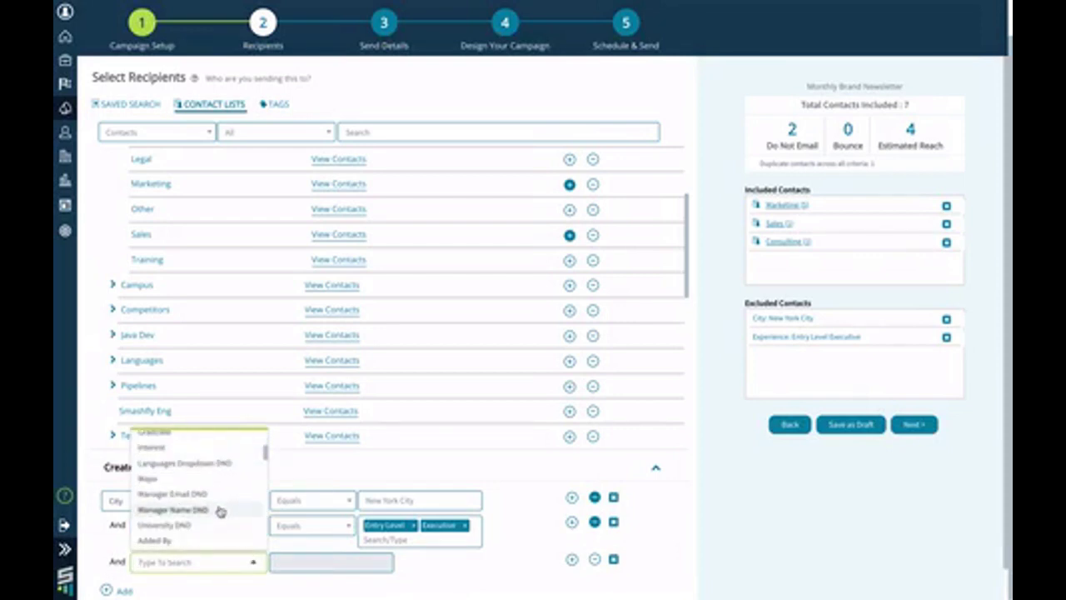
scroll(220, 511, "down", 5)
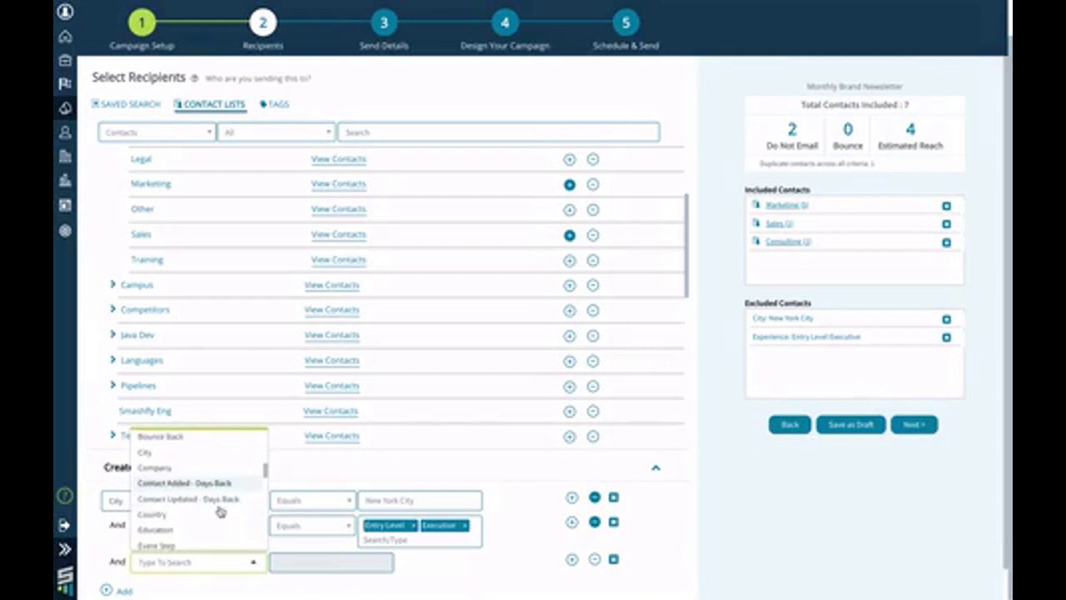
scroll(220, 511, "down", 3)
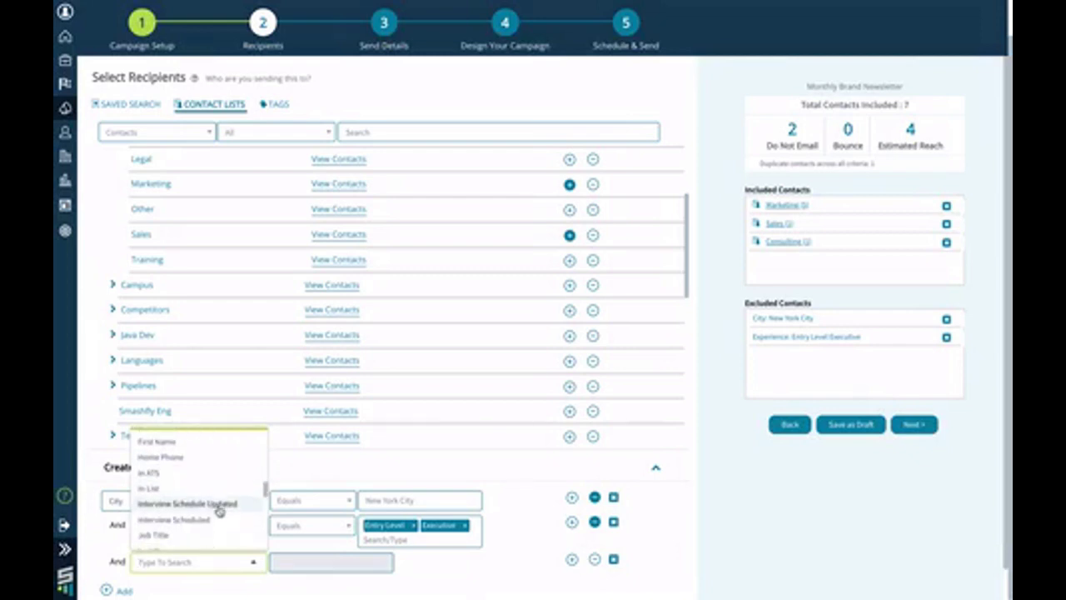
scroll(220, 512, "down", 5)
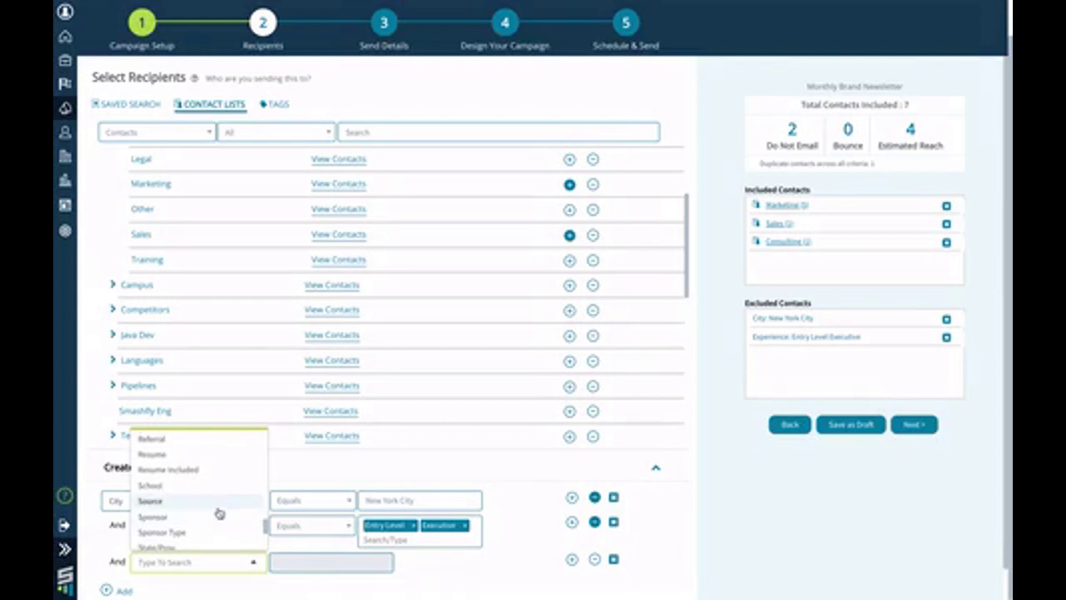
left_click(221, 484)
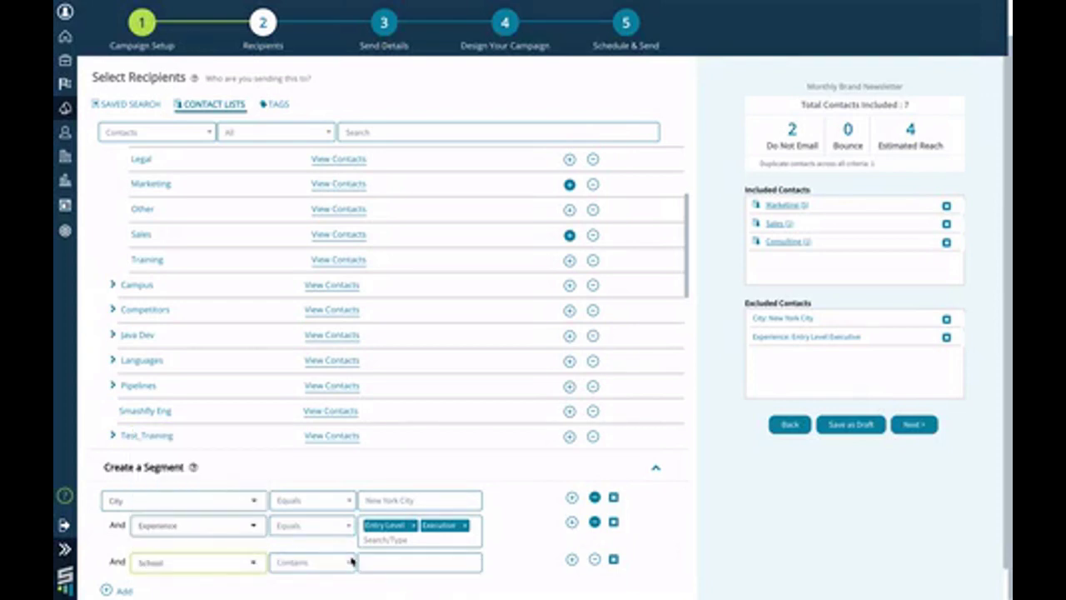
Step: Set the School condition to contain "Harvard University" and exclude the matching contacts from the campaign
left_click(386, 563)
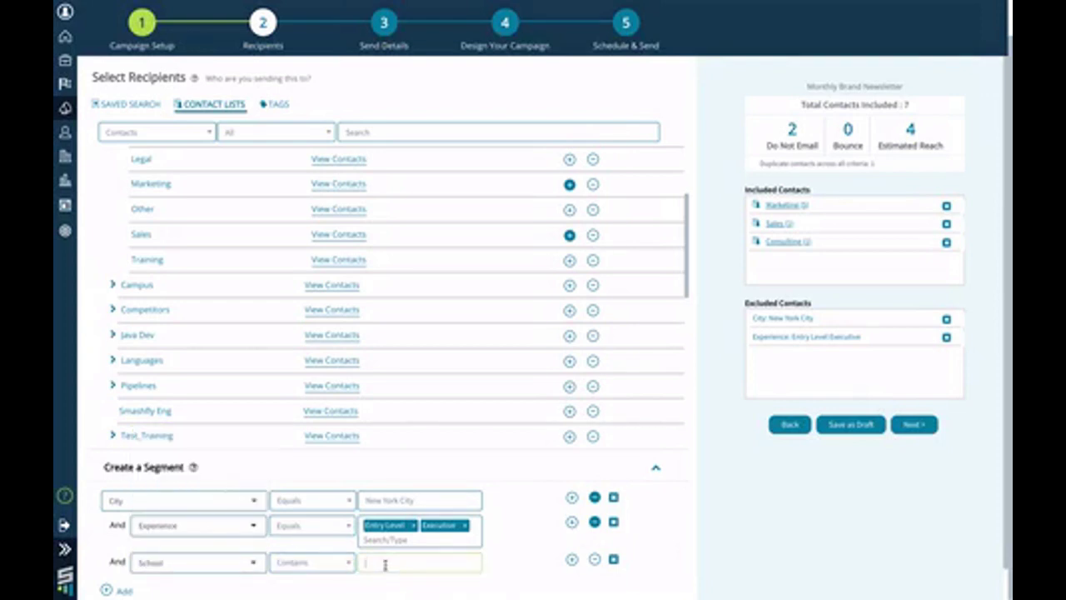
type("Harvard University")
left_click(572, 559)
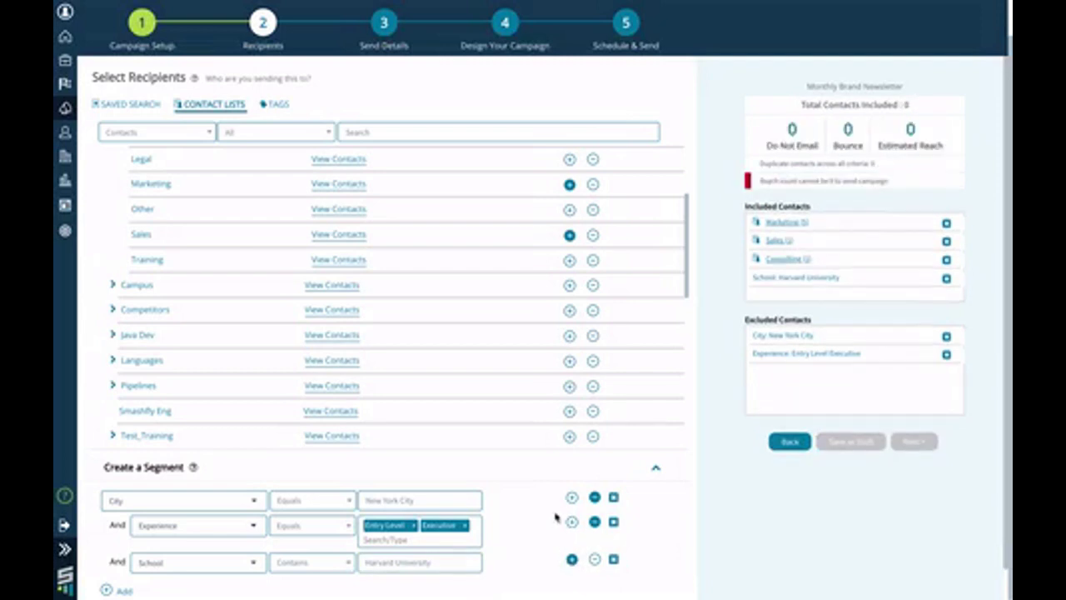
scroll(556, 517, "down", 1)
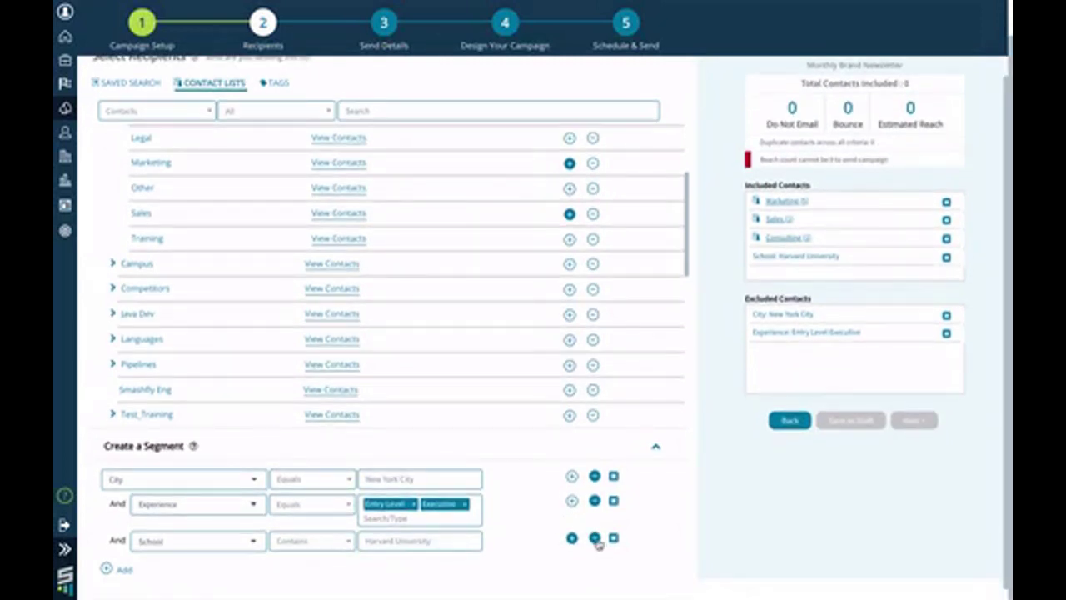
left_click(594, 539)
scroll(548, 482, "down", 1)
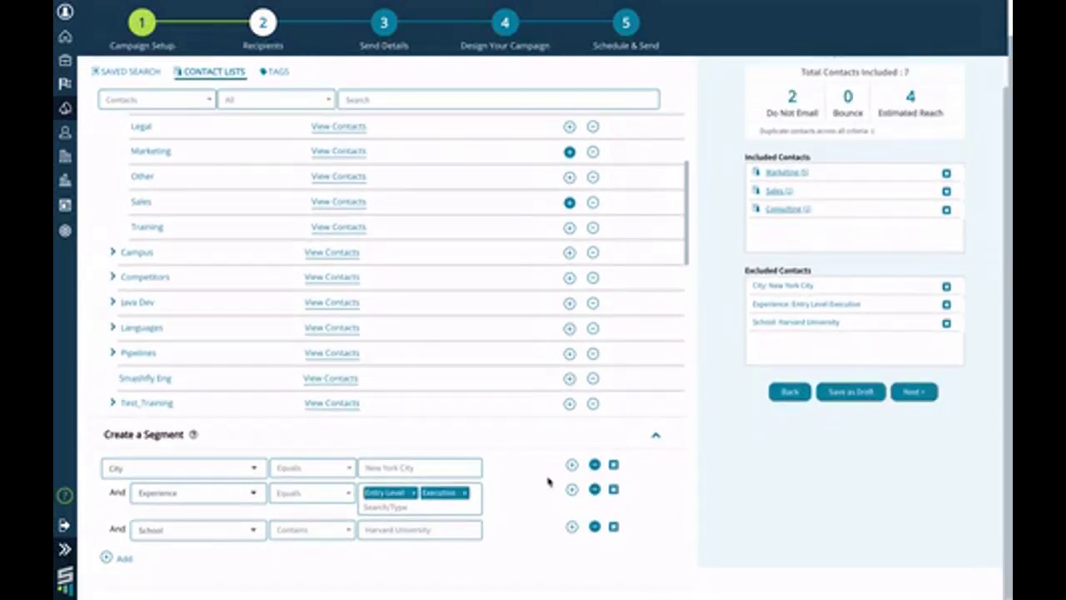
Step: Continue to the campaign's Send Details stage and open the Subject Line for editing
left_click(914, 391)
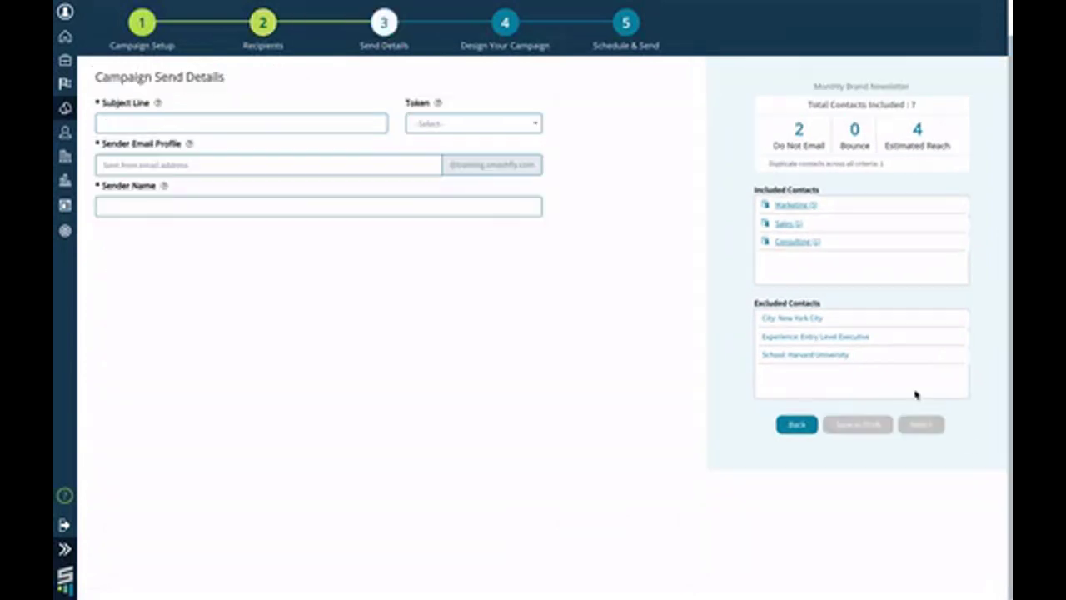
left_click(268, 124)
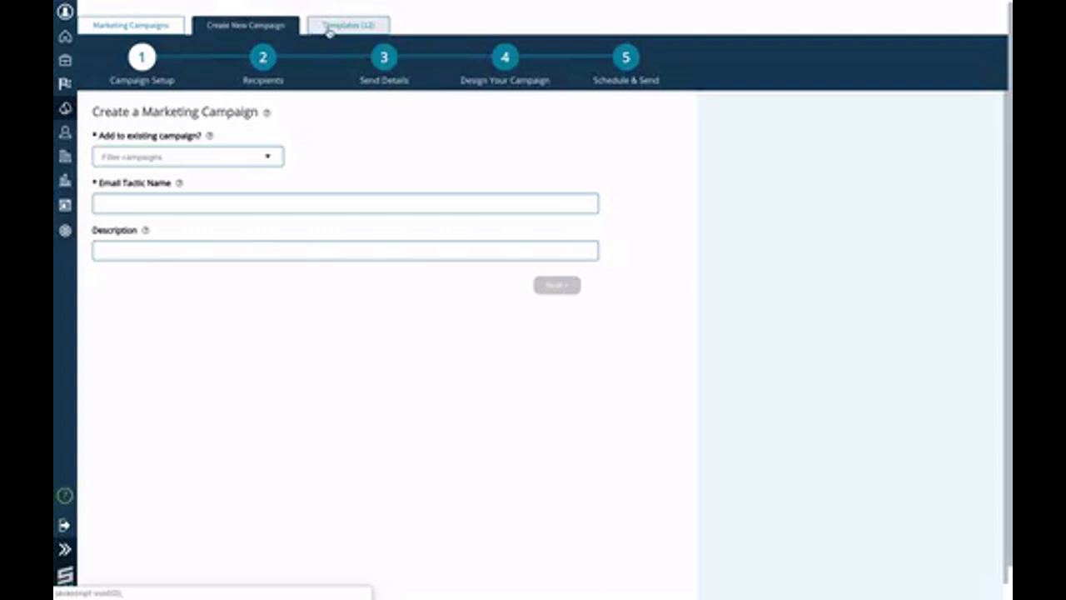
Step: Open the templates' Email Designer and insert the Paradigm Stack Logo image as the first content of the email
left_click(330, 30)
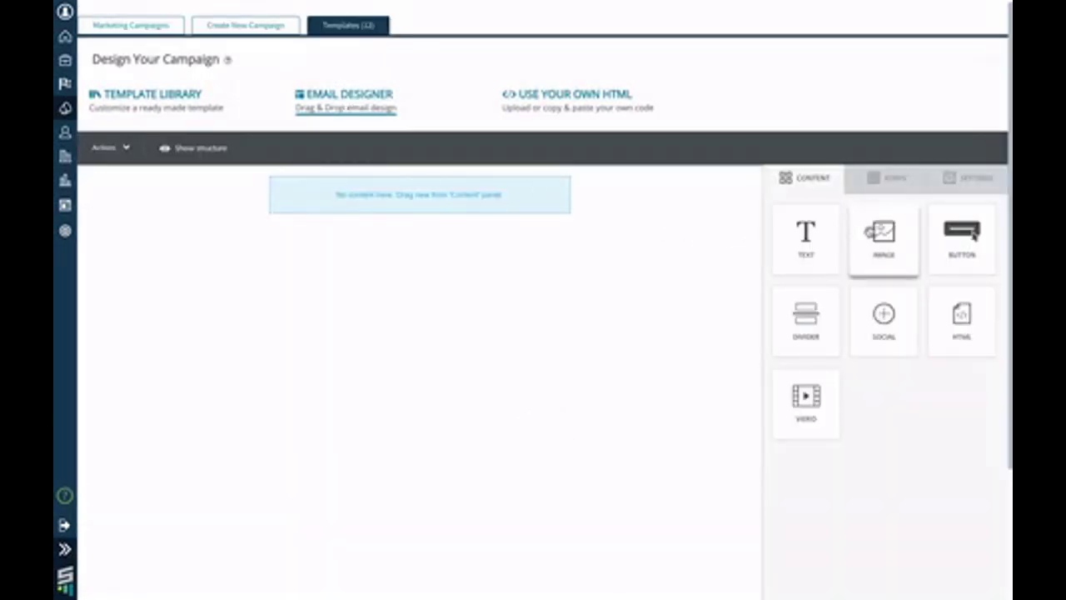
left_click_drag(884, 237, 469, 191)
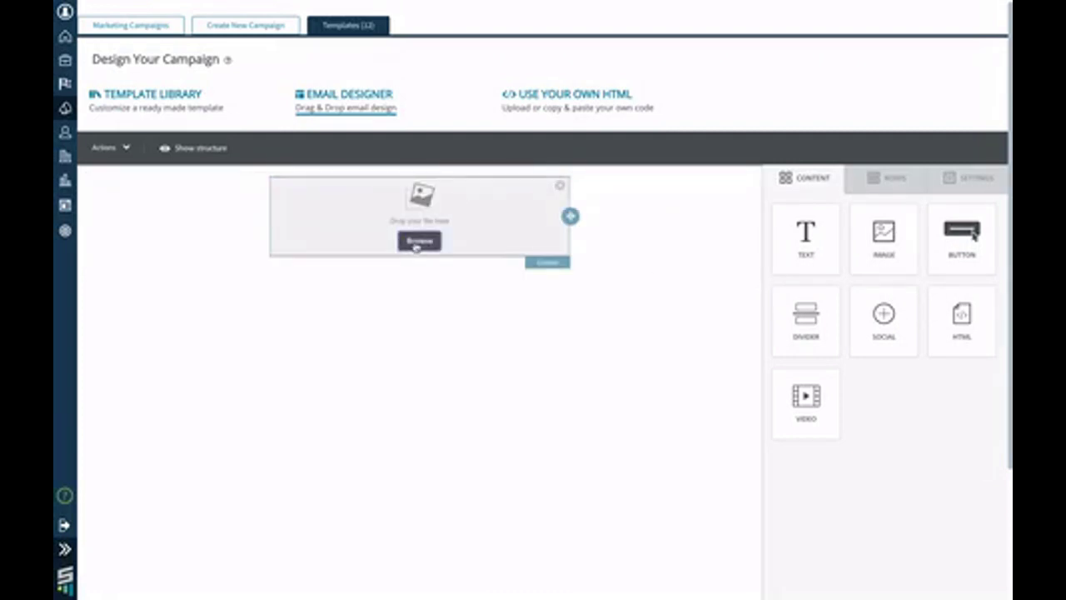
left_click(420, 241)
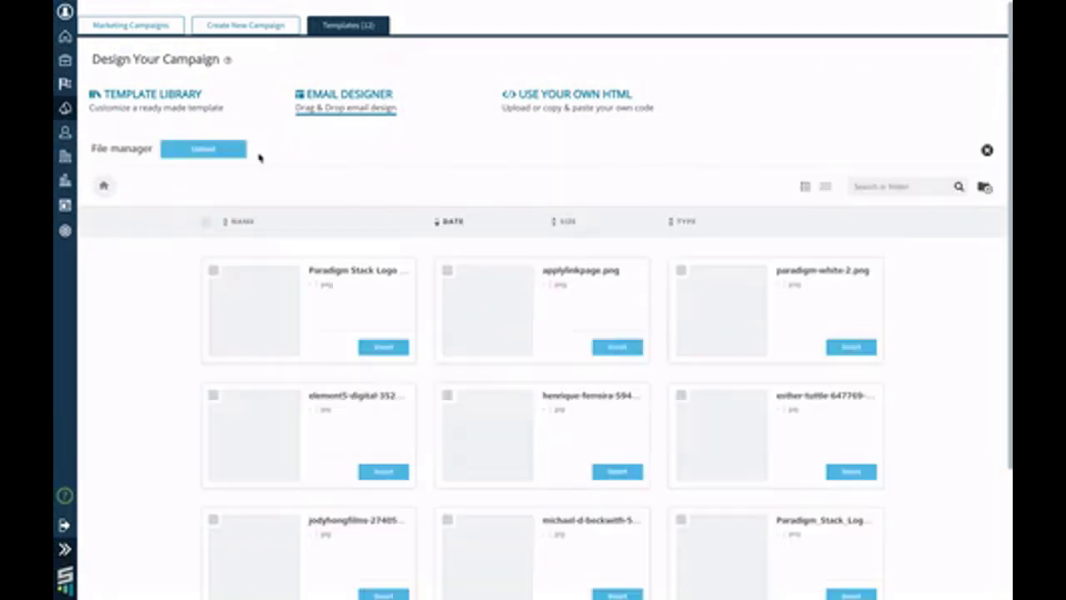
left_click(374, 352)
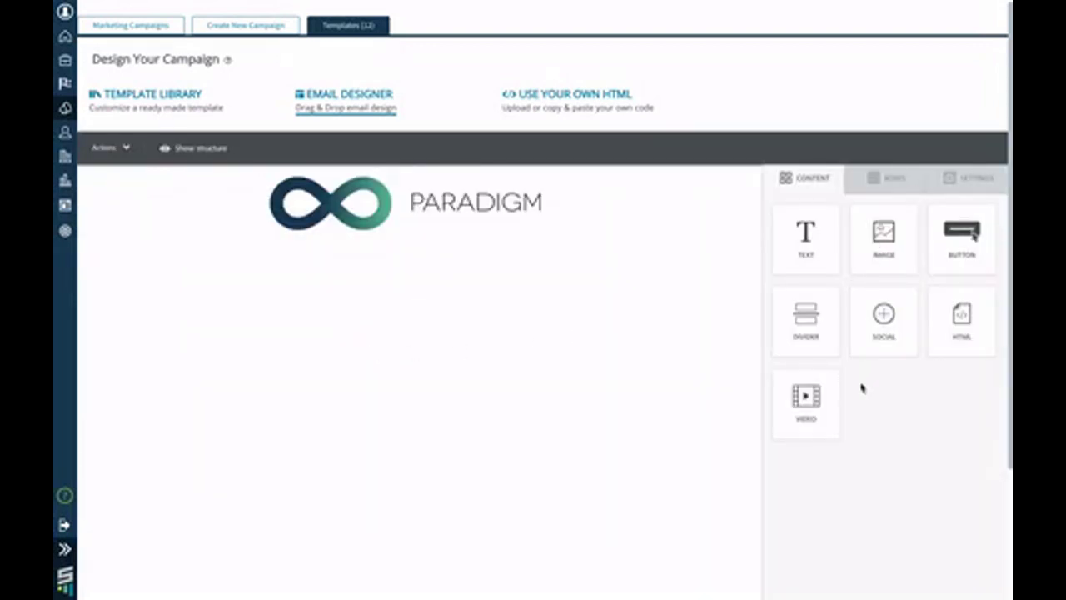
Step: Add a video block below the logo and place a divider between the two
left_click_drag(807, 399, 410, 233)
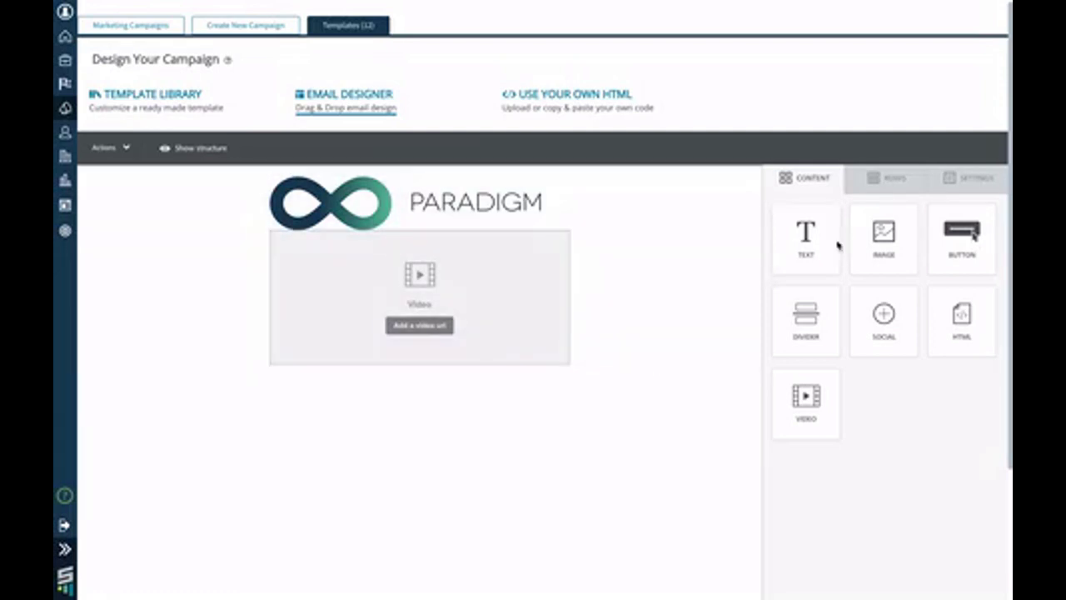
mouse_move(821, 335)
left_mouse_down()
mouse_move(464, 255)
mouse_move(432, 234)
left_mouse_up()
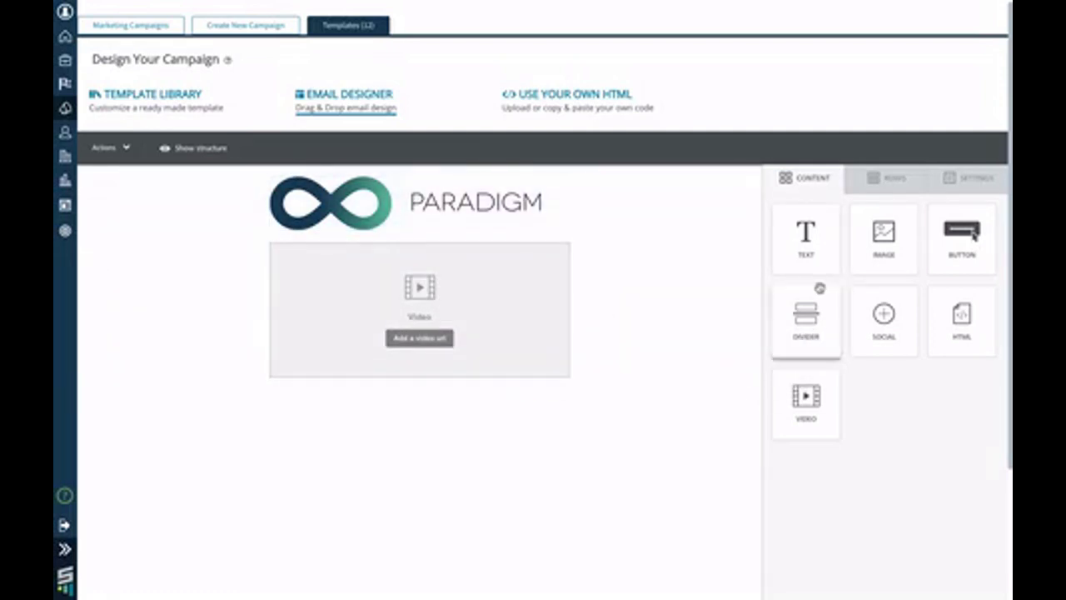
Step: Add a single-column row and two three-column rows beneath the video block
left_click(871, 180)
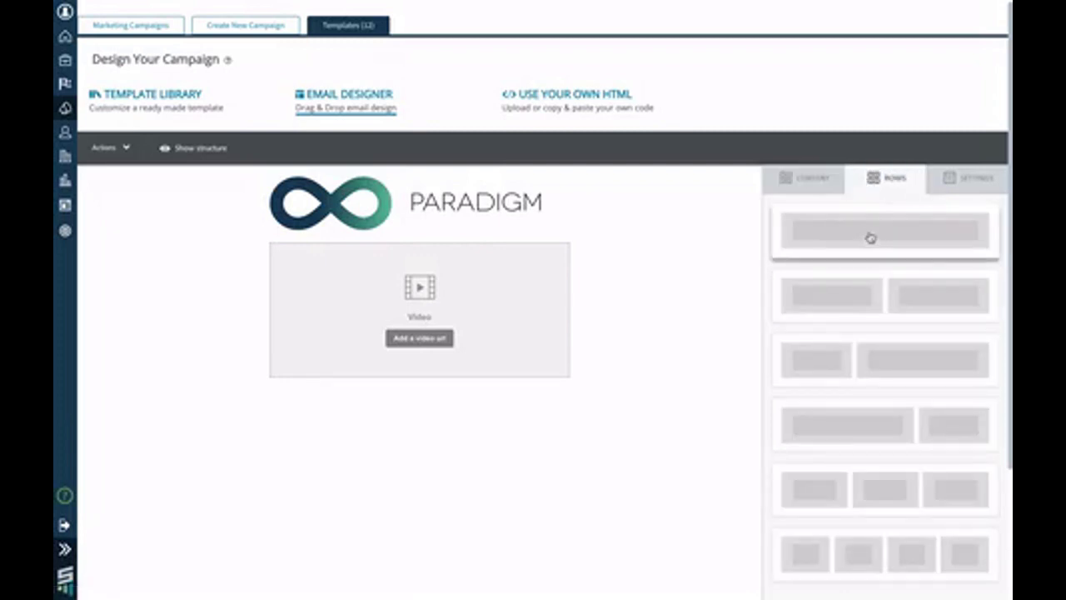
left_click_drag(871, 238, 357, 375)
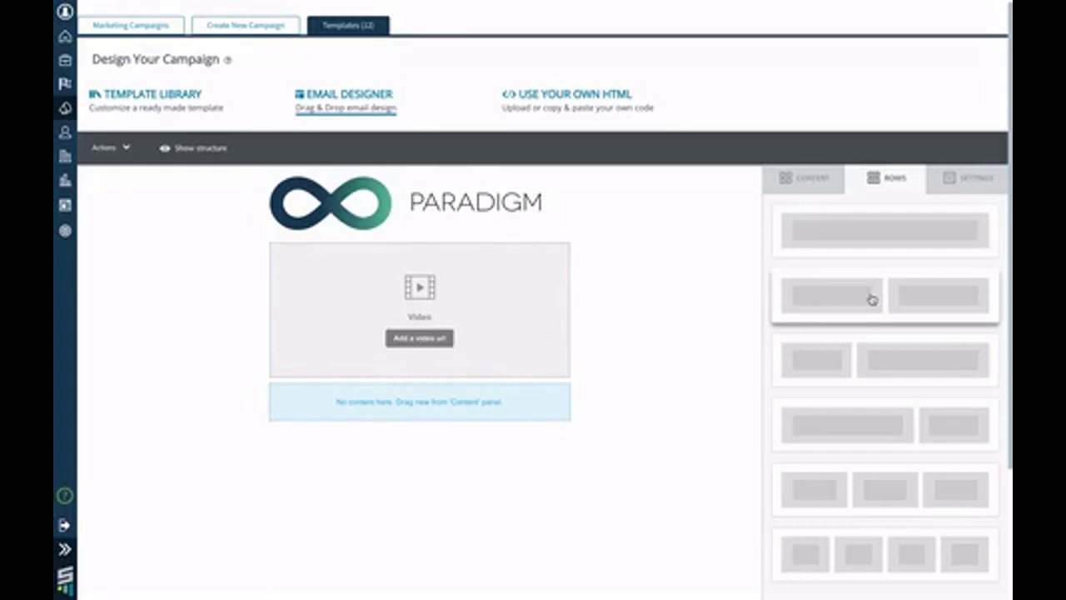
scroll(870, 299, "down", 2)
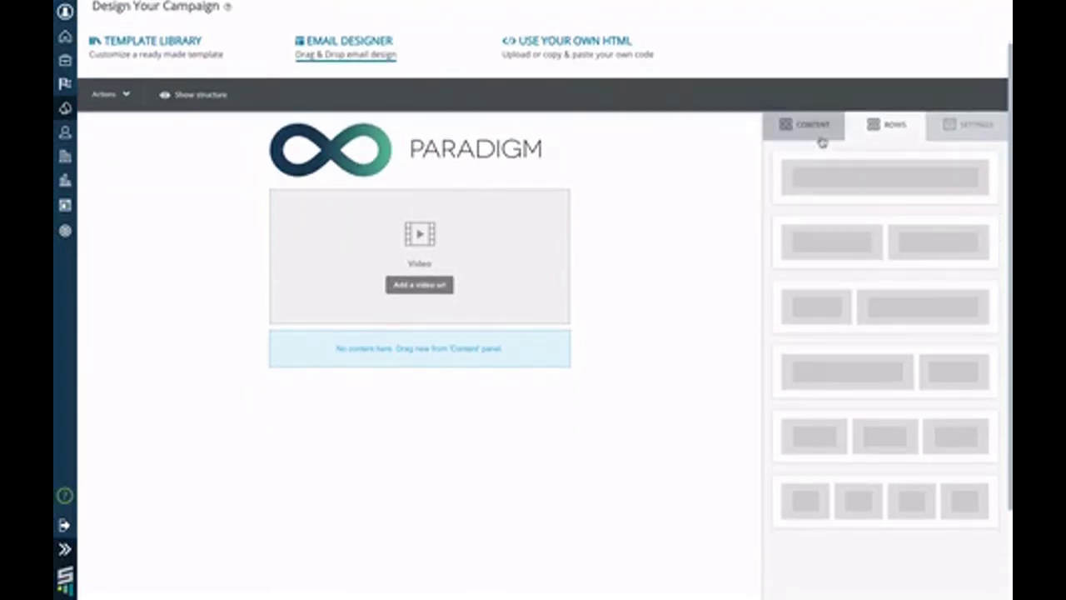
left_click_drag(877, 445, 339, 359)
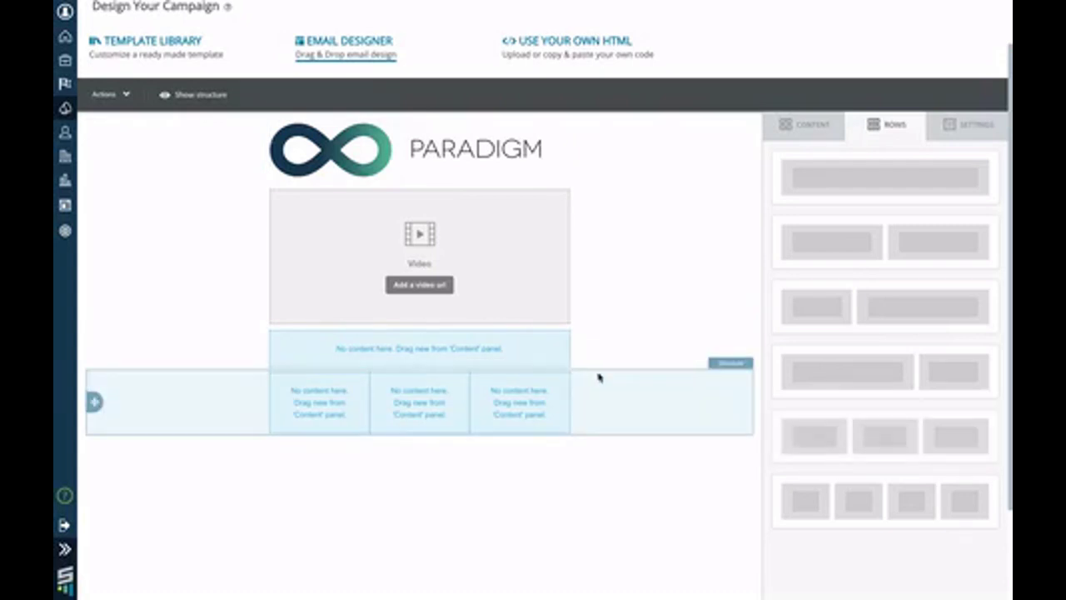
scroll(870, 400, "down", 1)
scroll(841, 308, "up", 3)
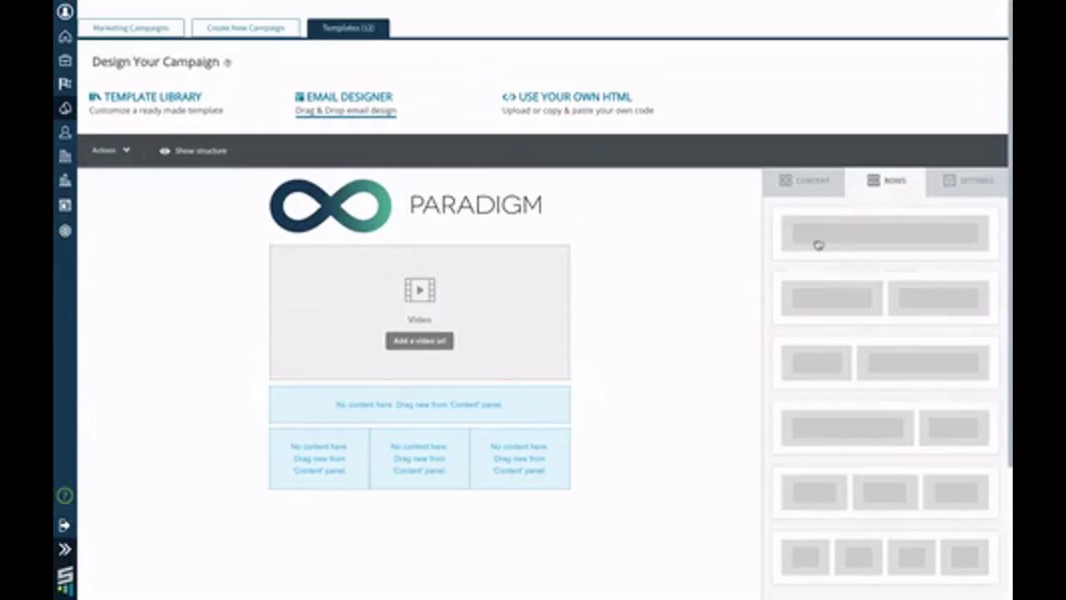
scroll(858, 447, "down", 1)
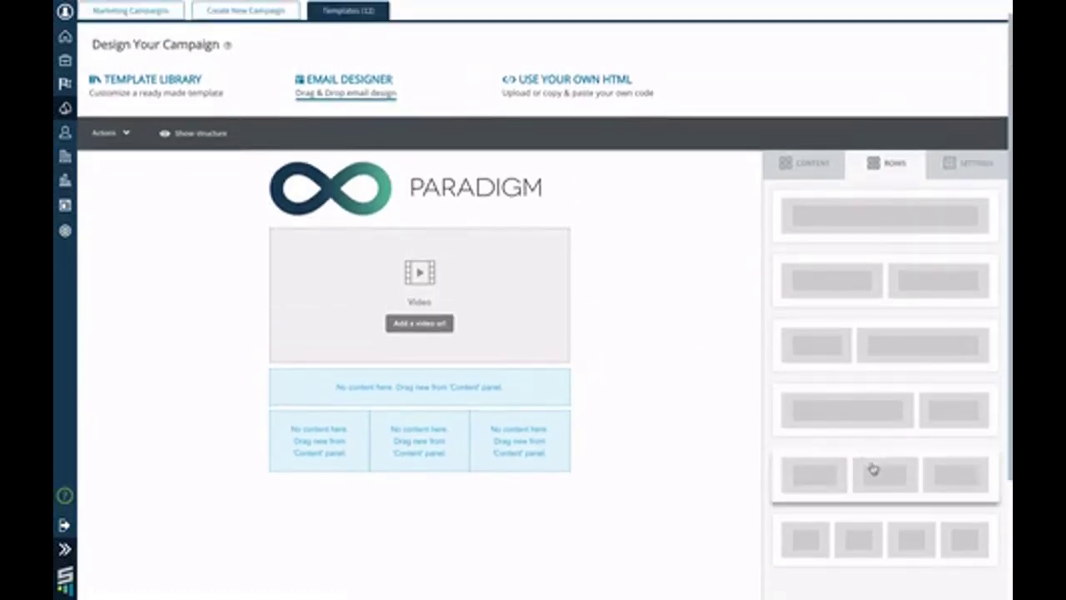
left_click_drag(873, 469, 367, 459)
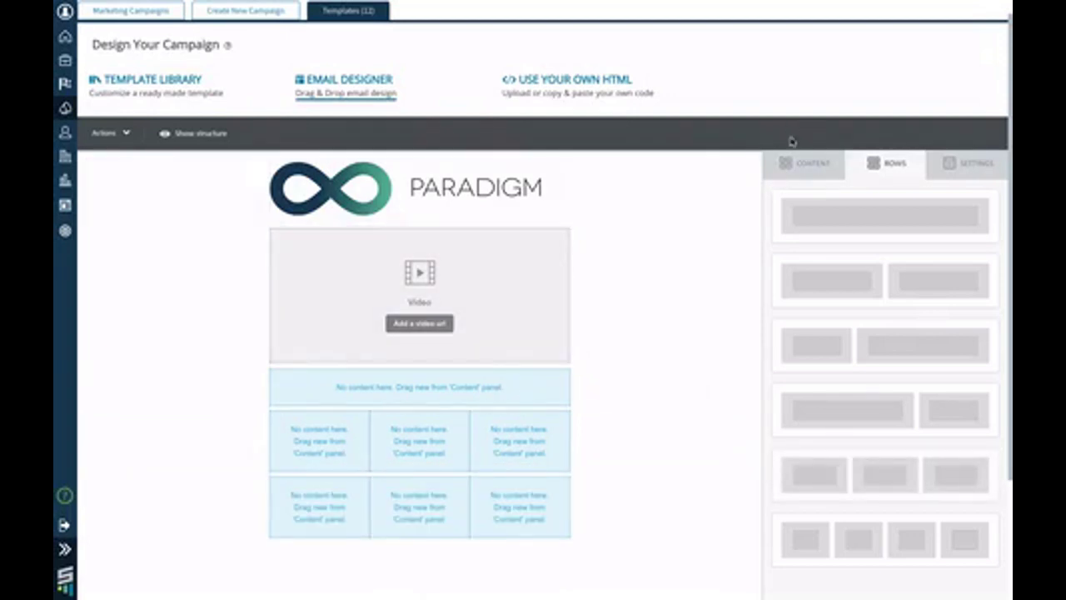
Step: Place a divider in the empty single-column row below the video
left_click(798, 163)
left_click_drag(821, 301, 472, 408)
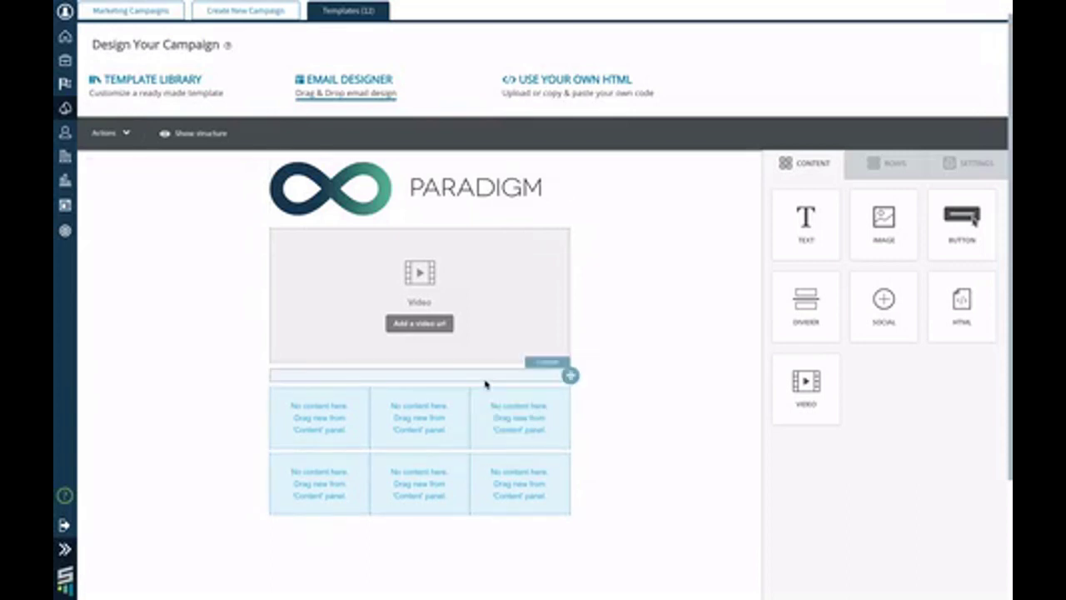
scroll(486, 381, "down", 1)
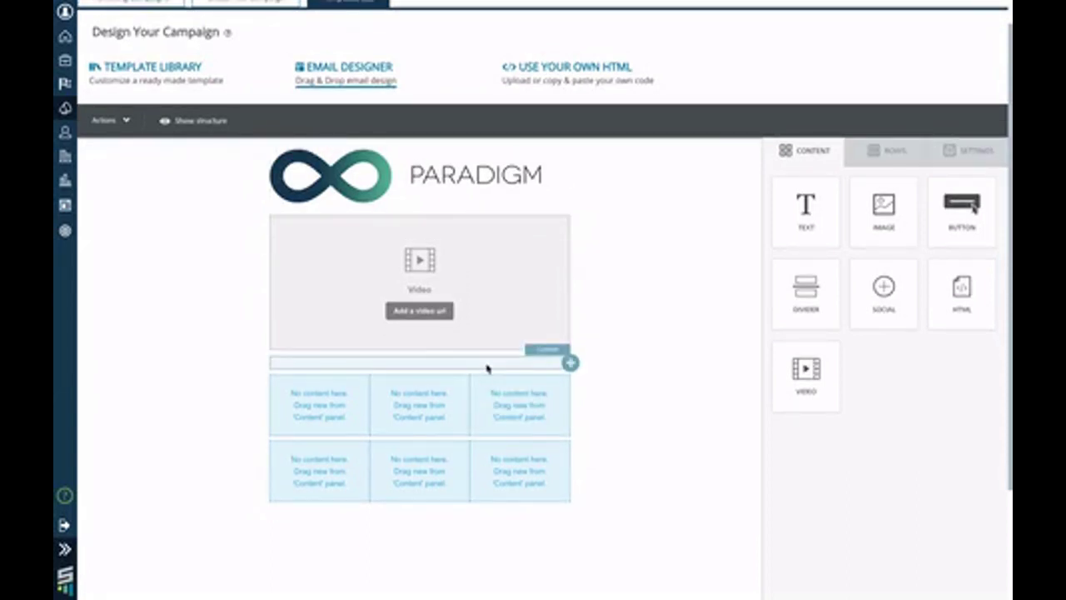
Step: Set the video block's URL to the copied YouTube link
left_click(445, 316)
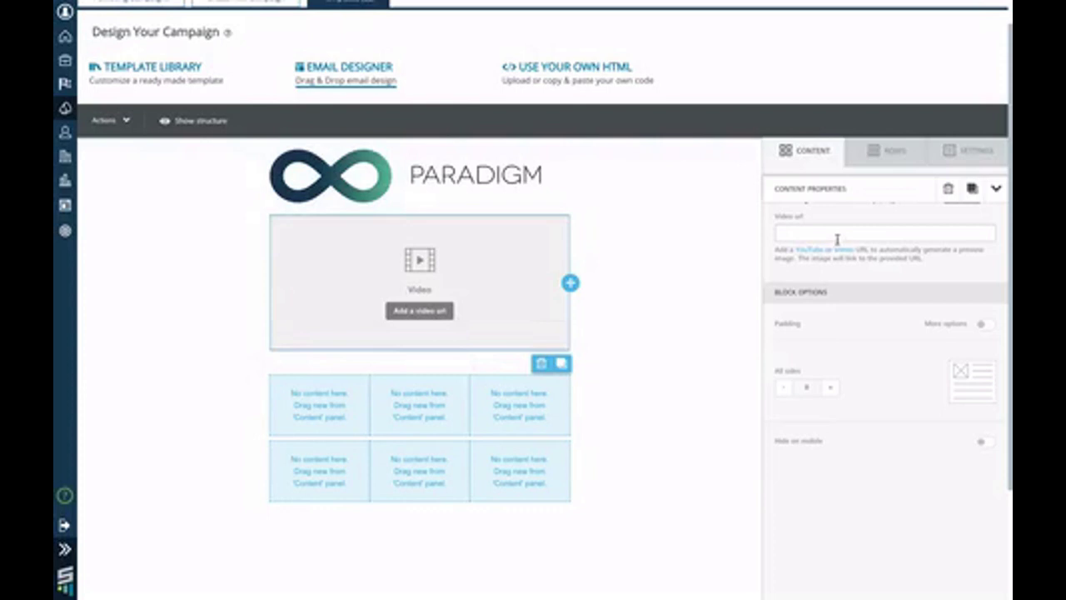
left_click(837, 235)
key("ctrl+v")
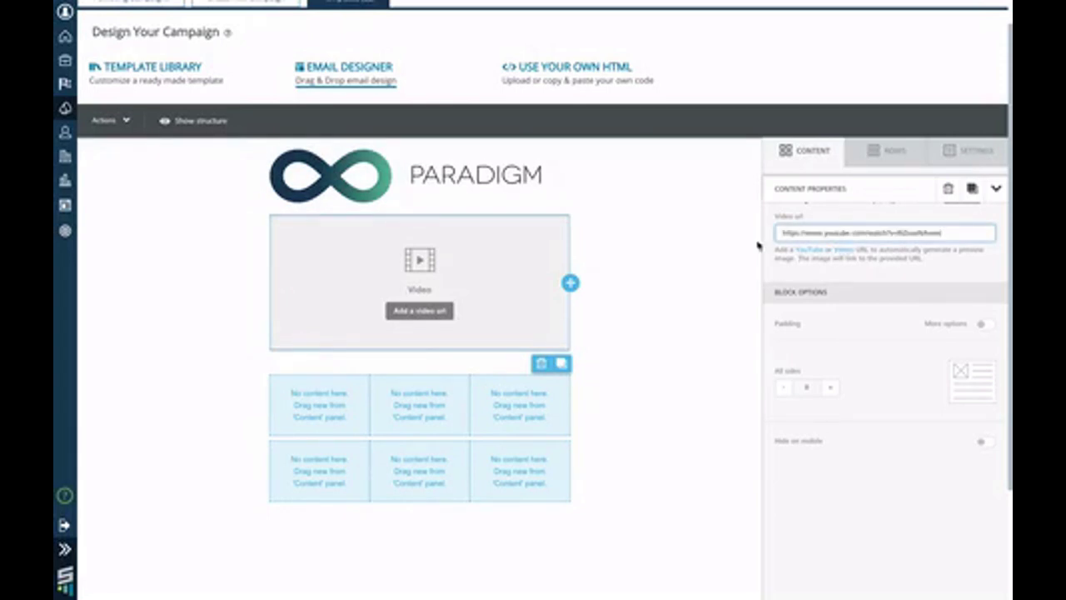
left_click(692, 215)
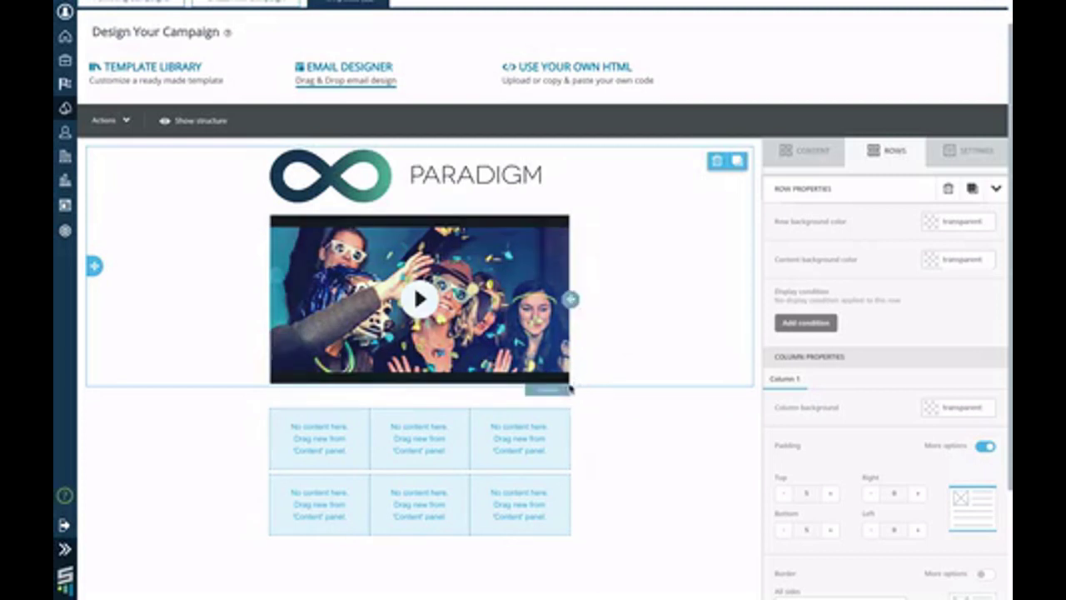
Step: Add a text block in the single-column row below the video, and another divider beneath the text
left_click(809, 154)
left_click_drag(806, 209, 457, 397)
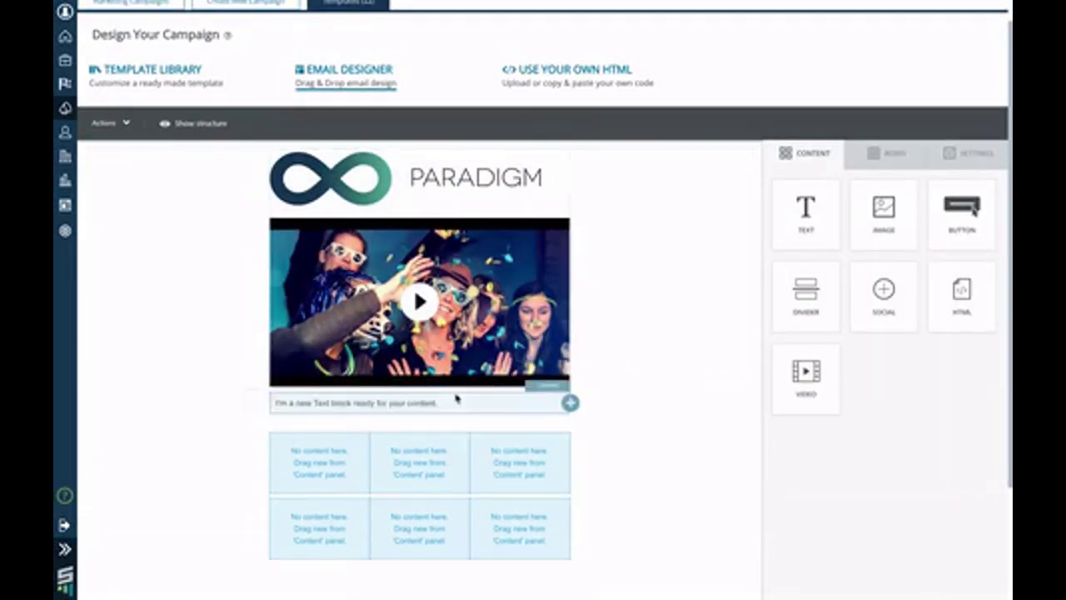
left_click_drag(806, 292, 445, 430)
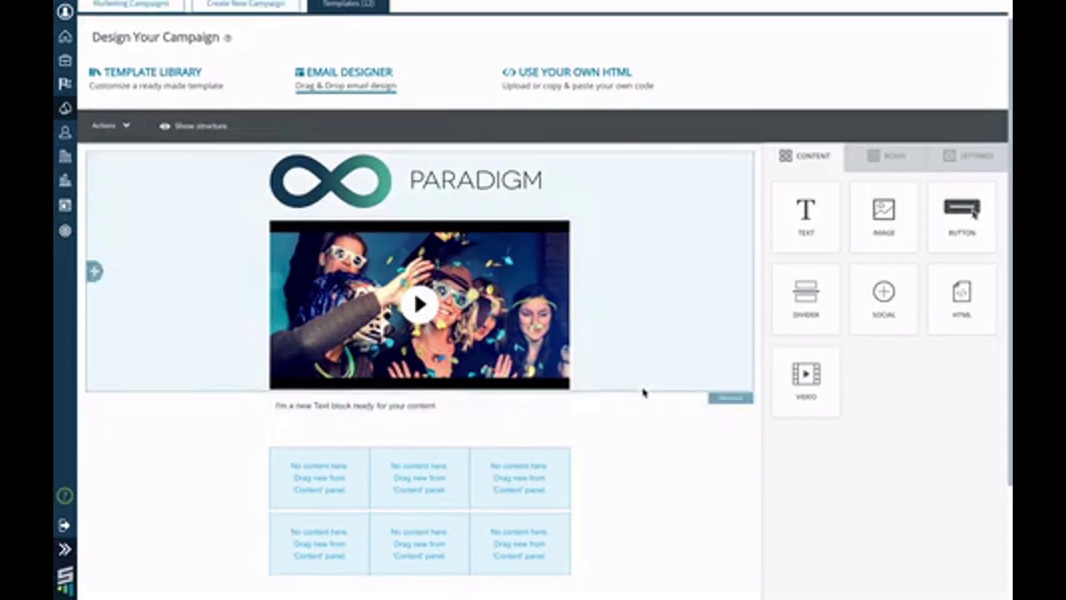
Step: Replace the new text block's placeholder with "Here's what's up at Paradigm!"
left_click(394, 403)
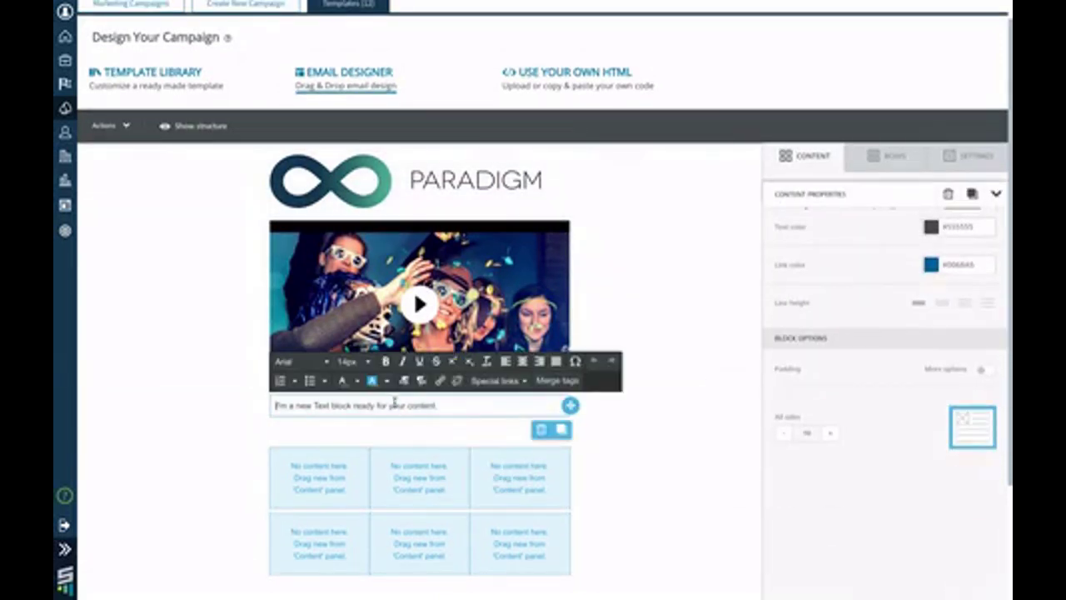
triple_click(397, 406)
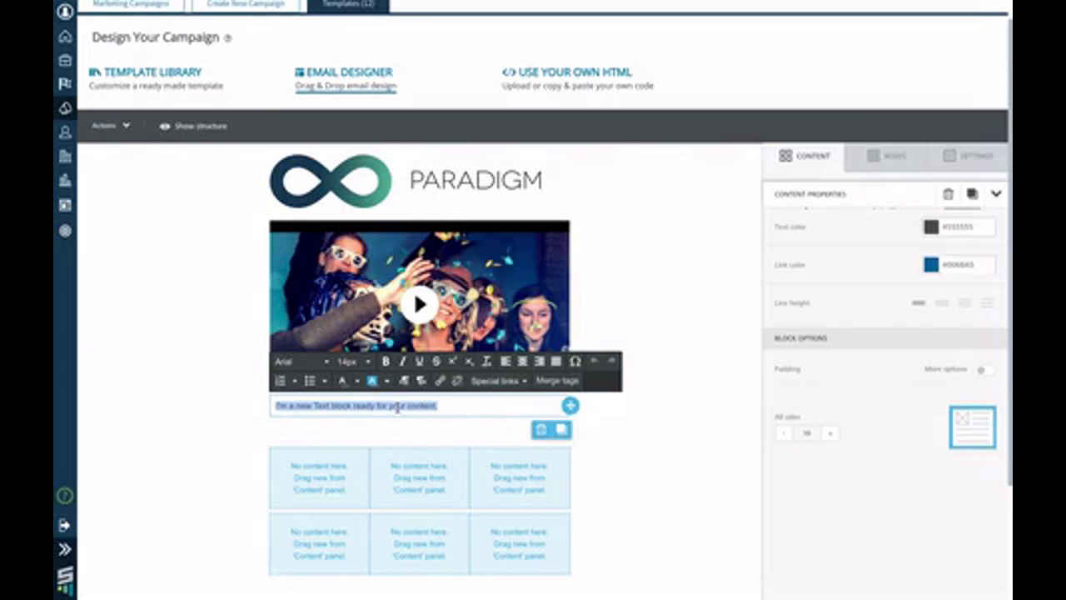
type("Here's what's up at Paradigm!")
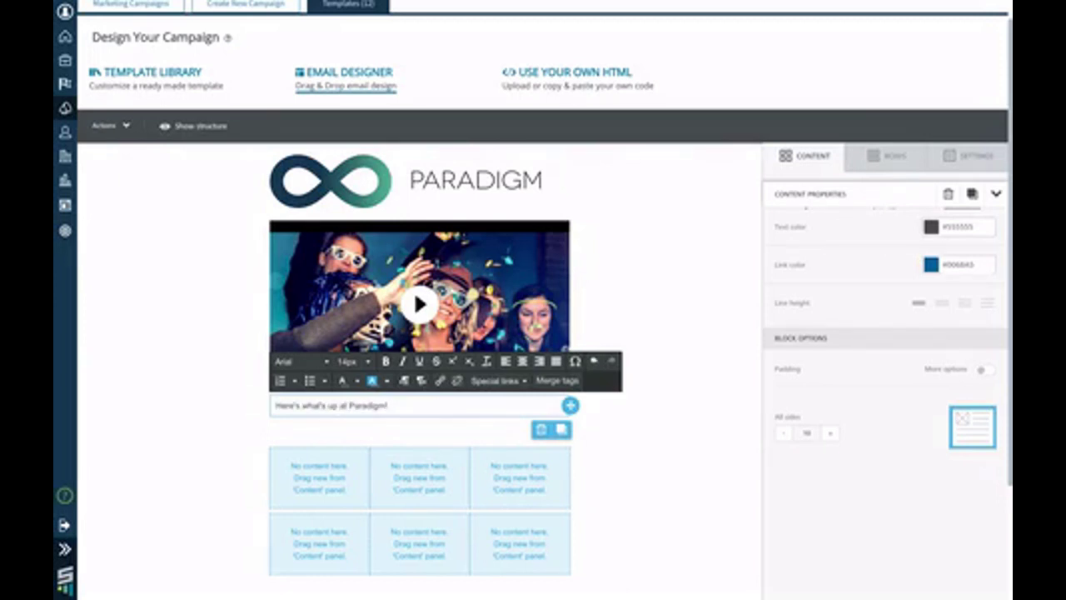
Step: Place an image block in each of the three columns of the empty row below the "Here's what's up at Paradigm!" text
left_click(338, 481)
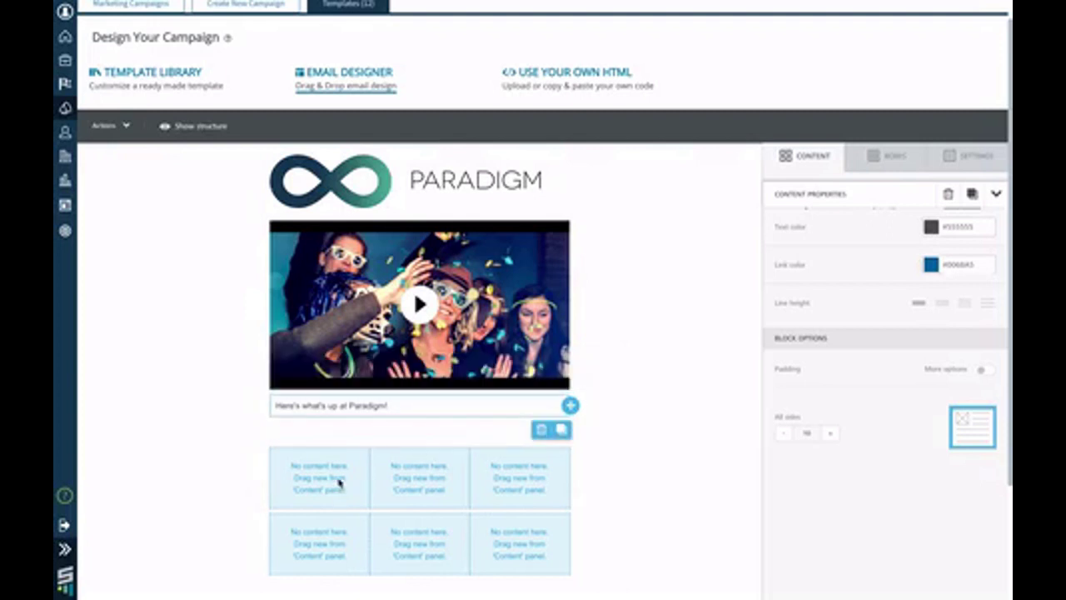
left_click(866, 157)
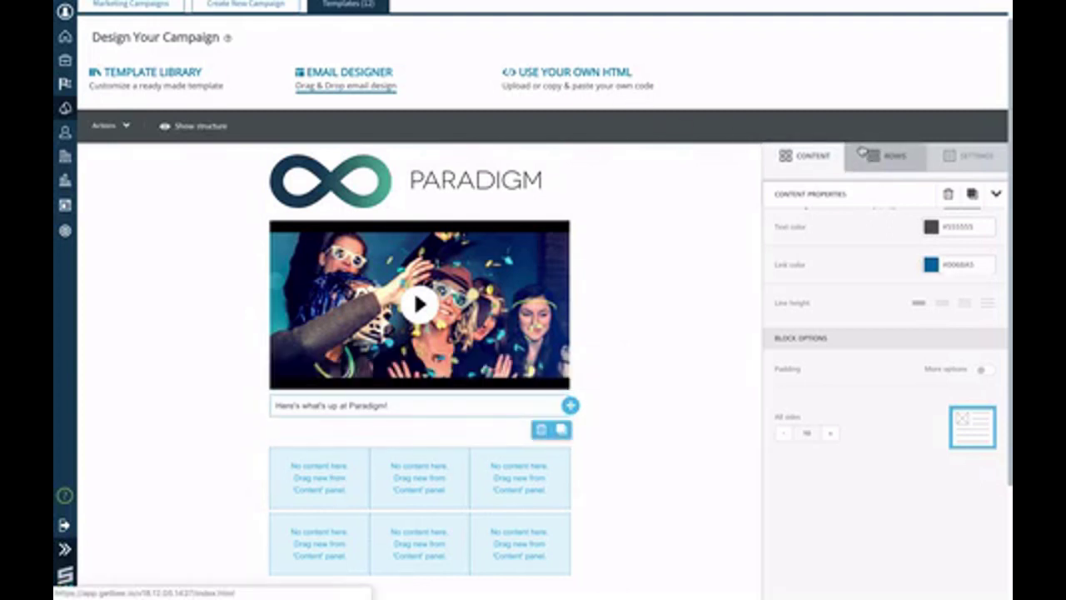
left_click(830, 157)
left_click_drag(881, 213, 321, 479)
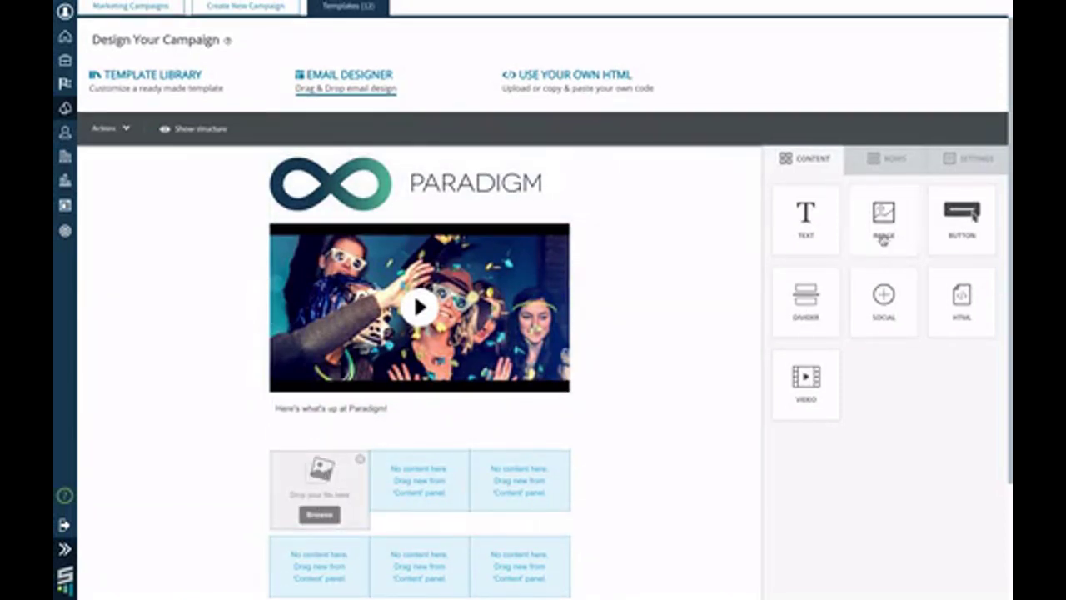
left_click_drag(883, 238, 416, 485)
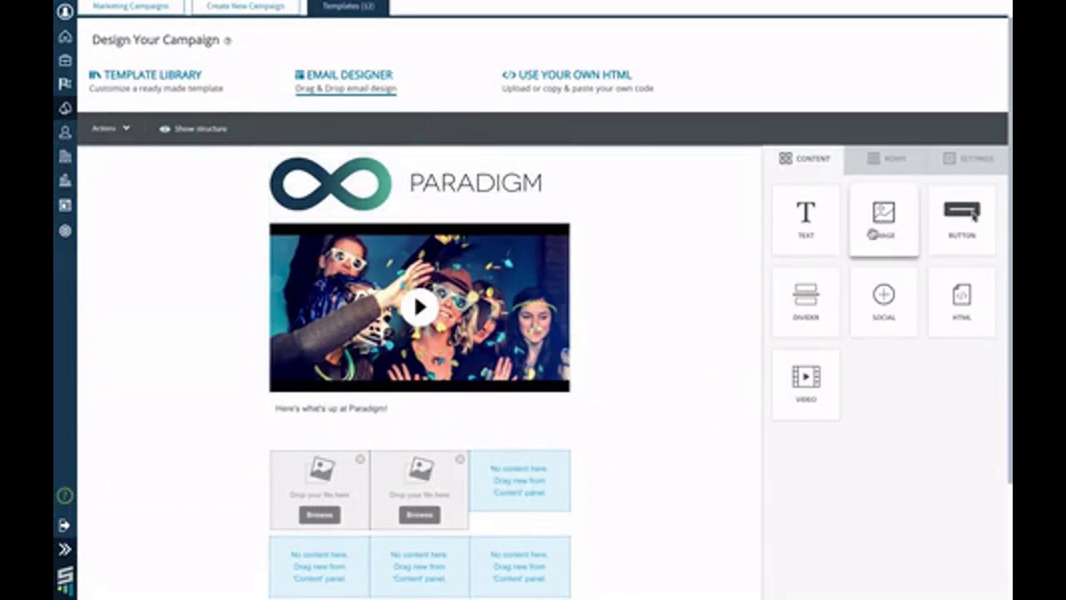
left_click_drag(884, 218, 495, 475)
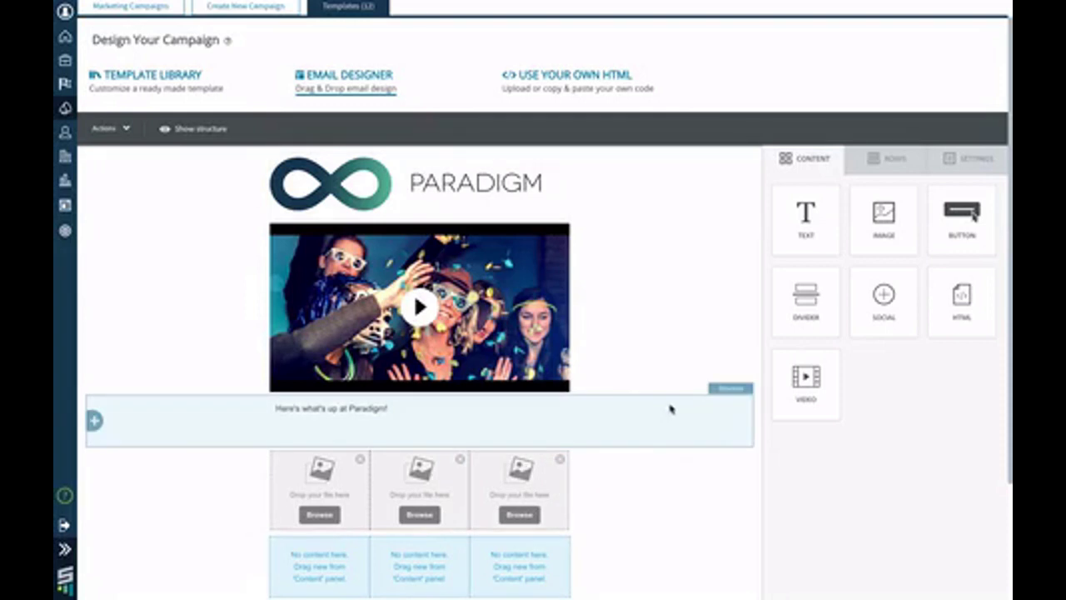
Step: Add text blocks to the first and second columns of the three-column row beneath the image placeholders
left_click_drag(811, 234, 321, 562)
left_click_drag(810, 250, 400, 552)
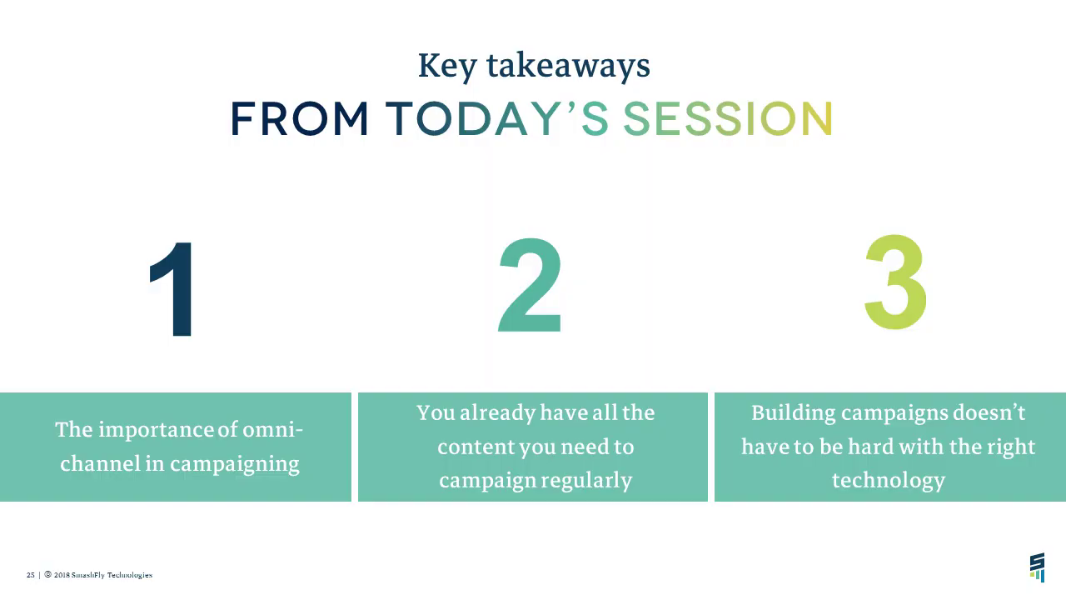
key("Right")
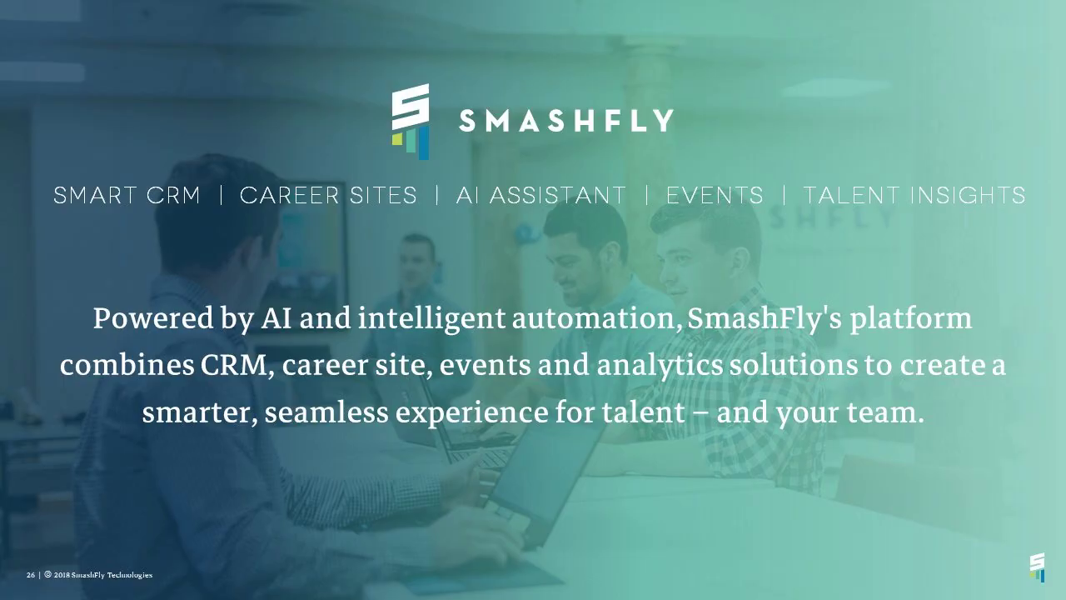
key("Left")
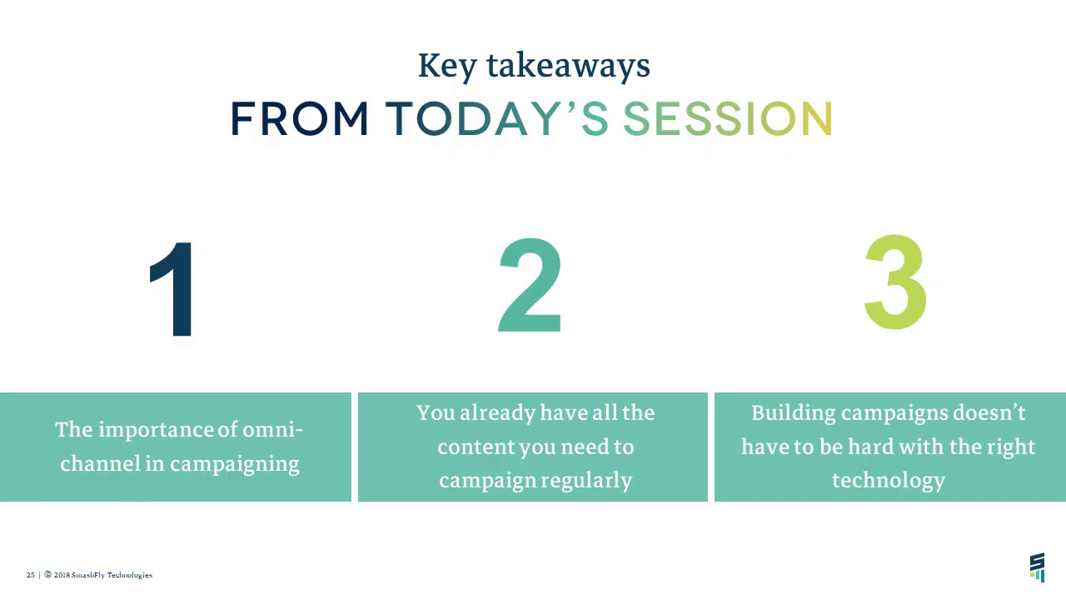